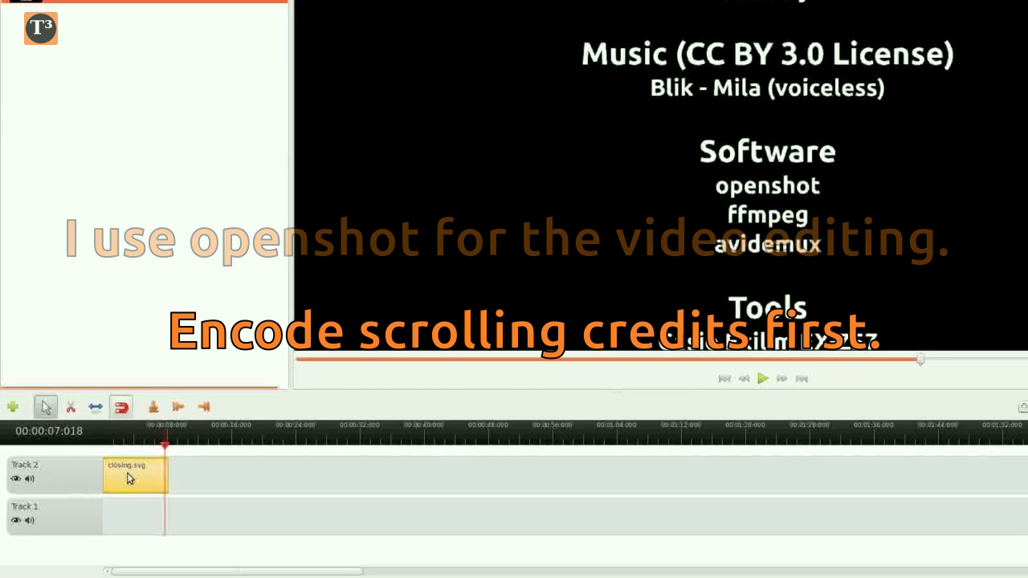
# Apply the Bottom to Top animation to the credits clip.
pyautogui.rightClick(108, 495)
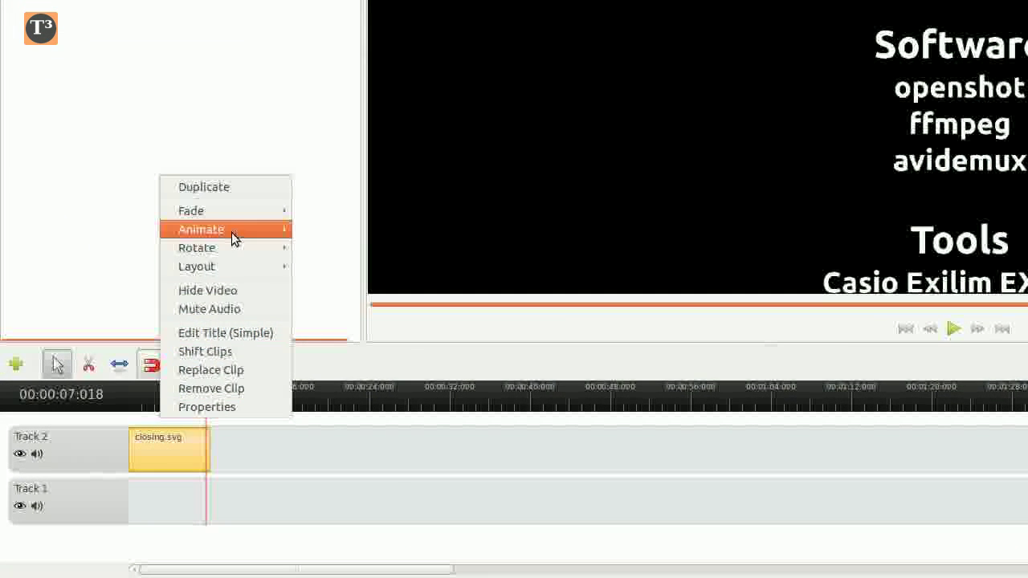
pyautogui.moveTo(232, 231)
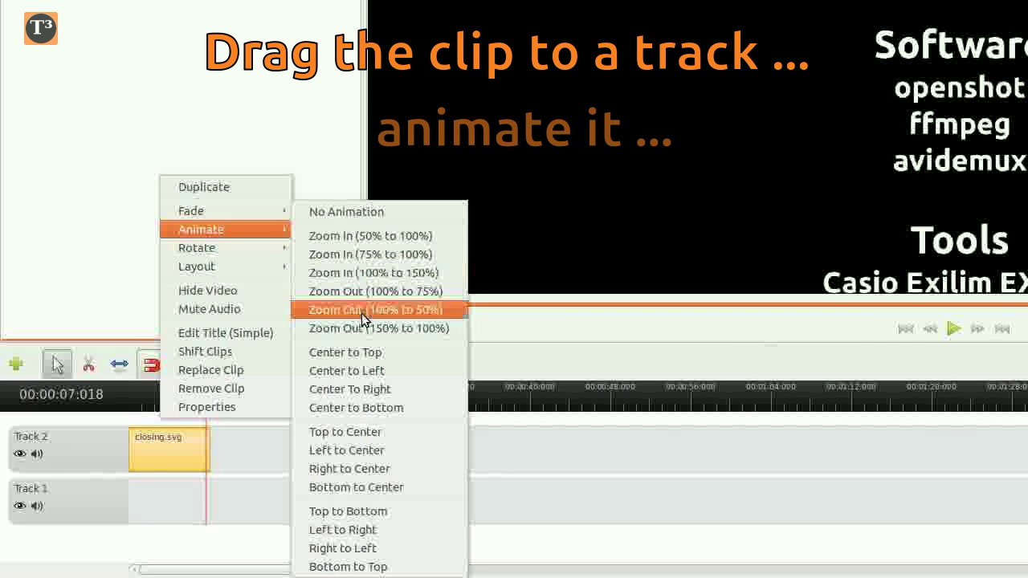
pyautogui.click(357, 566)
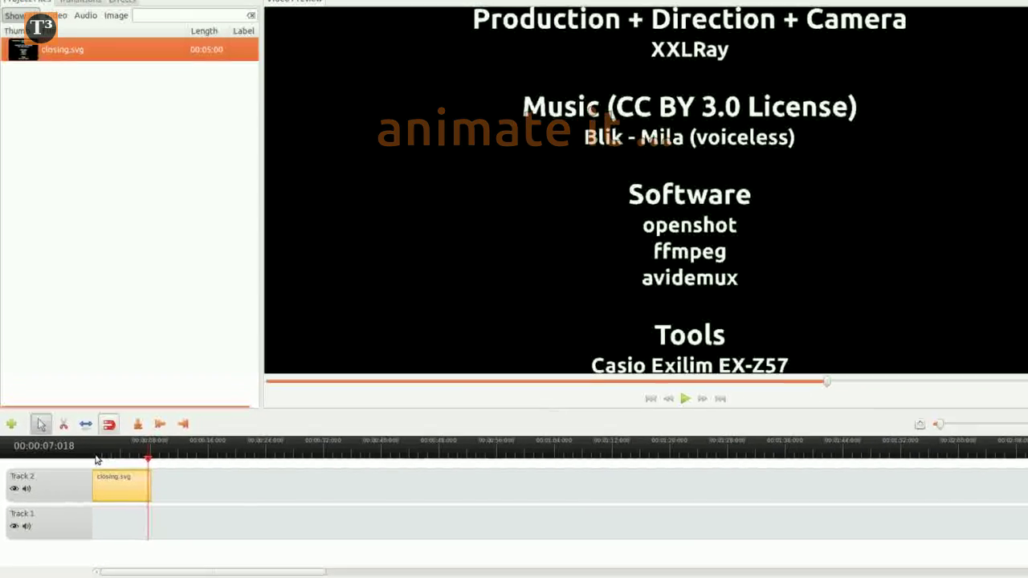
# Preview the scrolling credits from the start and bring up the Export Video dialog.
pyautogui.click(96, 459)
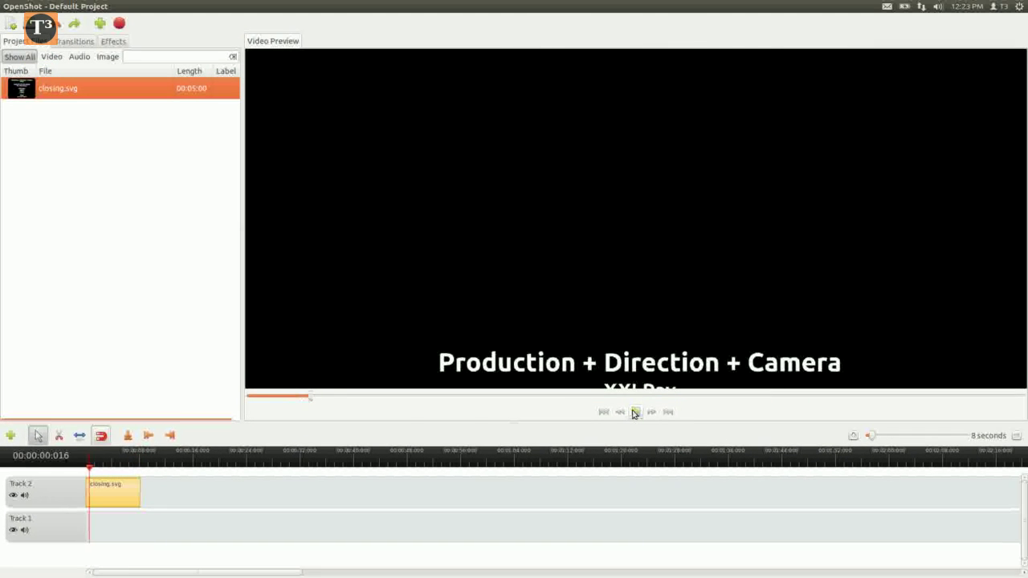
pyautogui.click(635, 412)
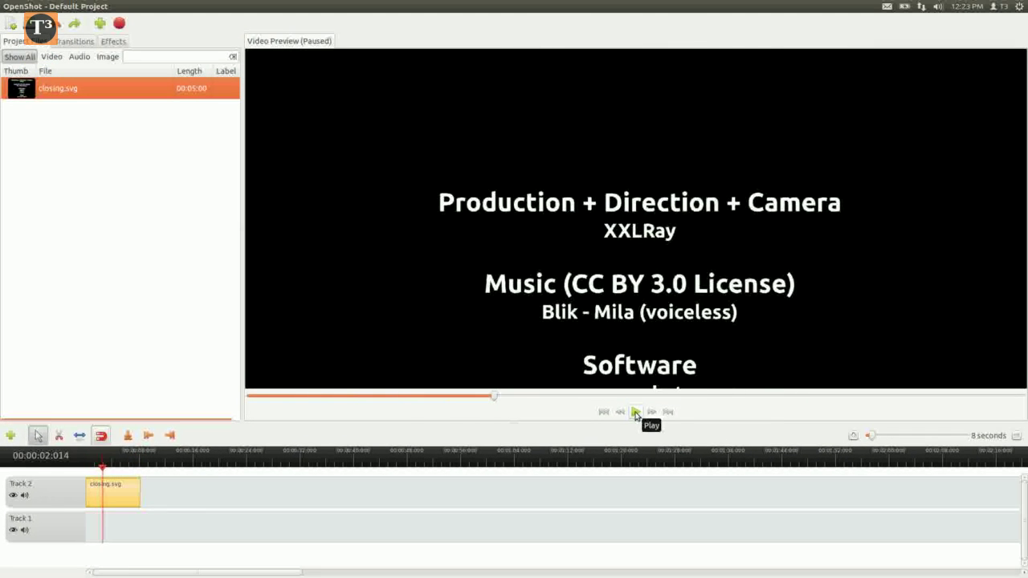
pyautogui.click(122, 26)
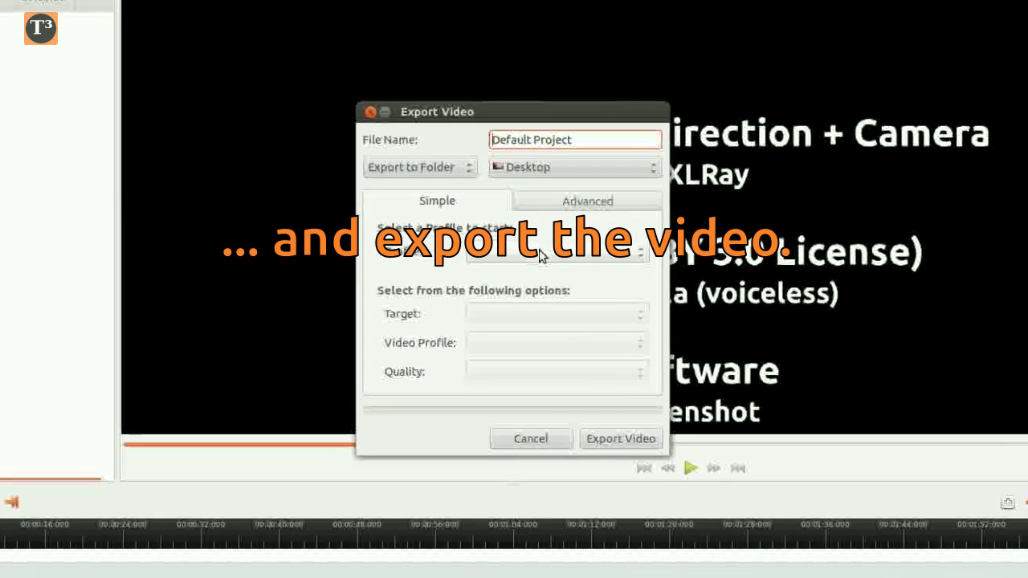
# Set the export Profile to Web, Target to YouTube-HD and Quality to High.
pyautogui.click(539, 251)
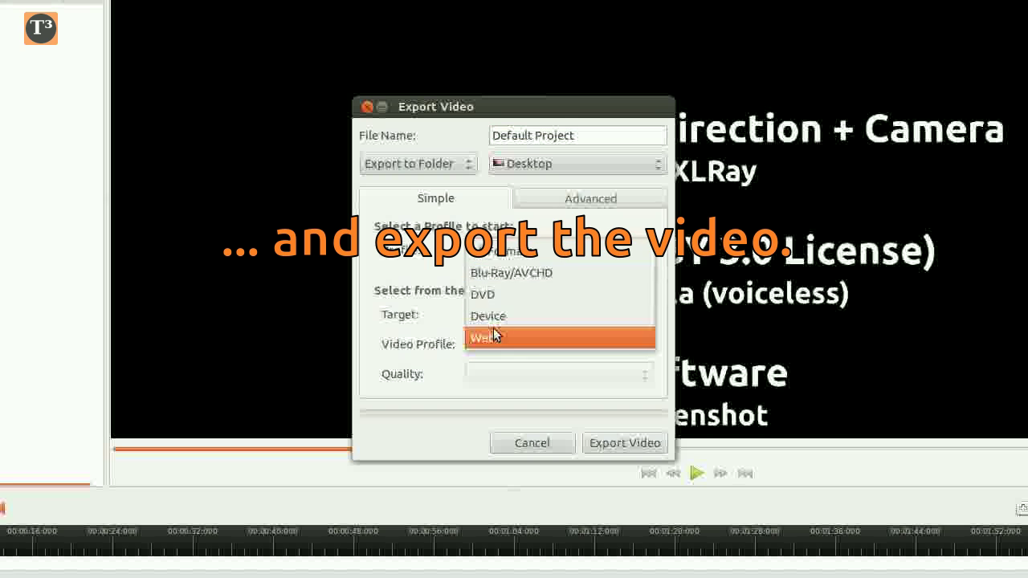
pyautogui.click(512, 338)
pyautogui.click(525, 316)
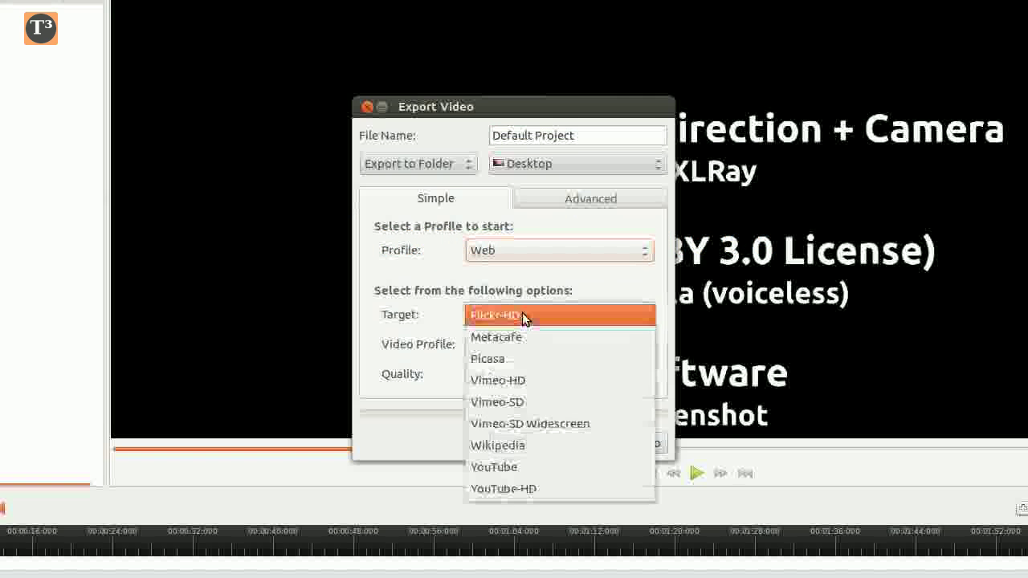
pyautogui.click(531, 485)
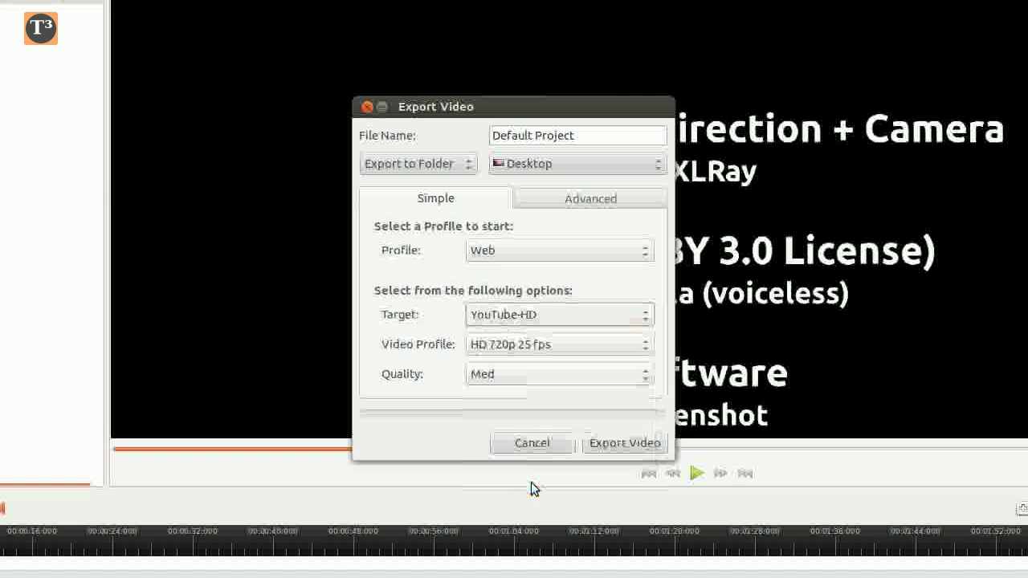
pyautogui.click(530, 376)
pyautogui.click(528, 395)
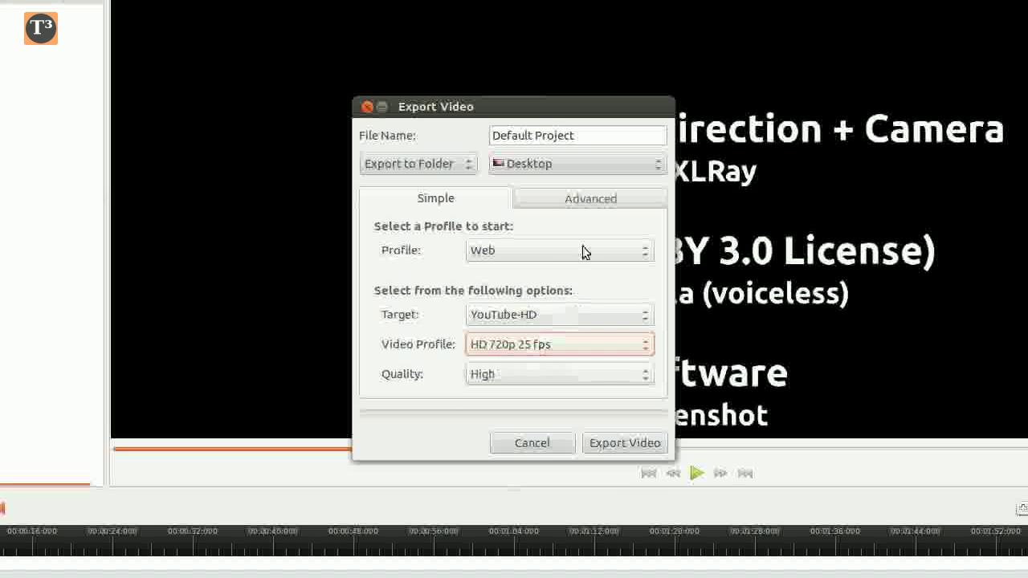
# Choose the HD 1080p 25 fps video profile under Advanced and export as closing.
pyautogui.click(582, 202)
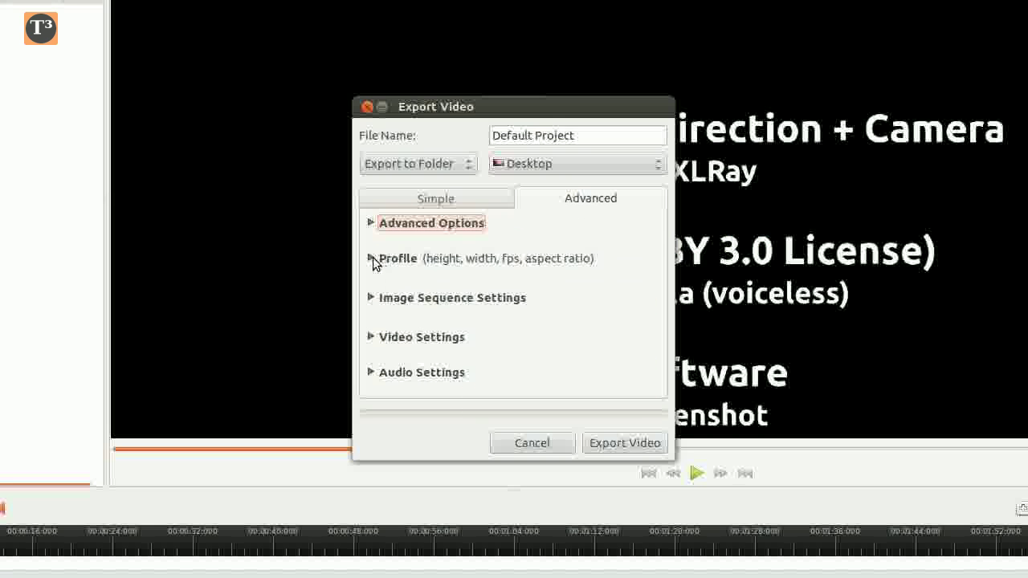
pyautogui.click(372, 259)
pyautogui.click(455, 275)
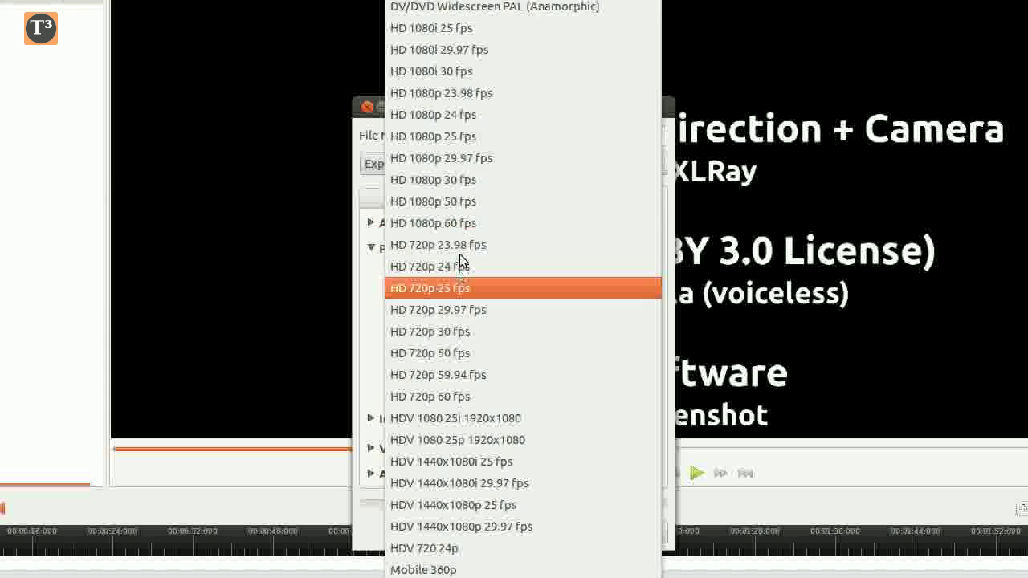
pyautogui.click(464, 137)
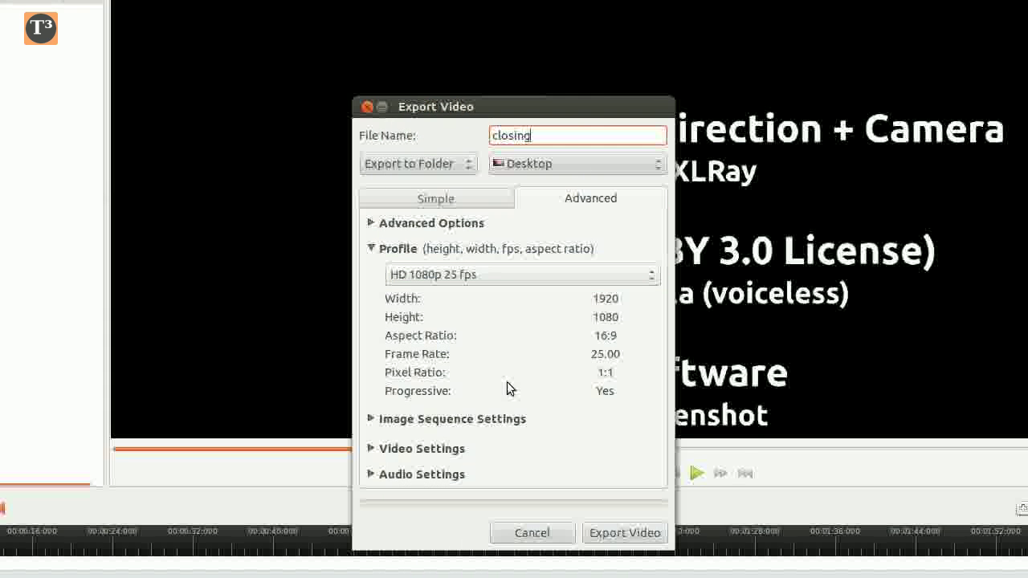
pyautogui.click(649, 543)
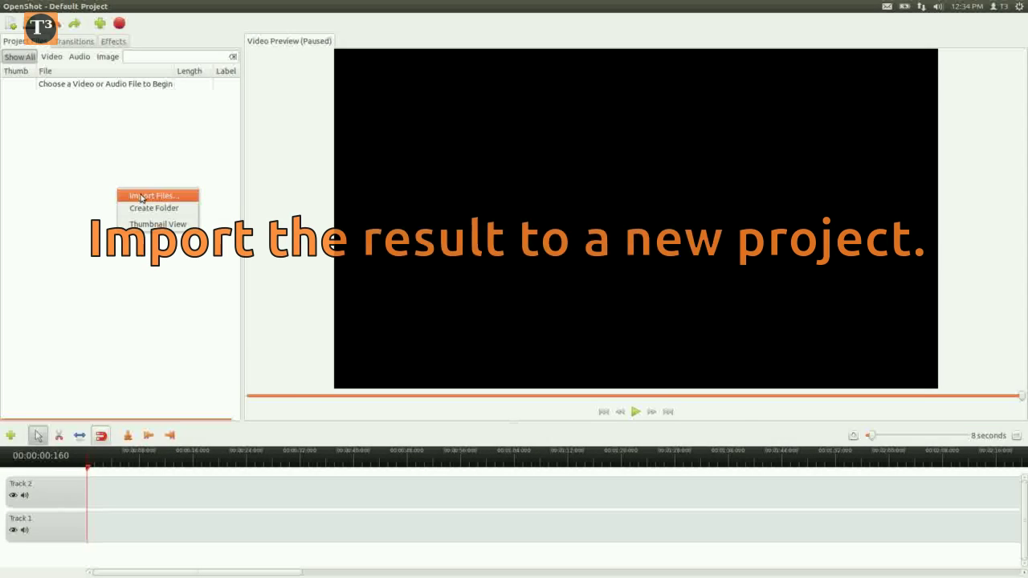
# Import Background.jpg, closing.mp4, Timelapse_Italy.mp4 and Zooming.mp4 into Project Files.
pyautogui.click(140, 198)
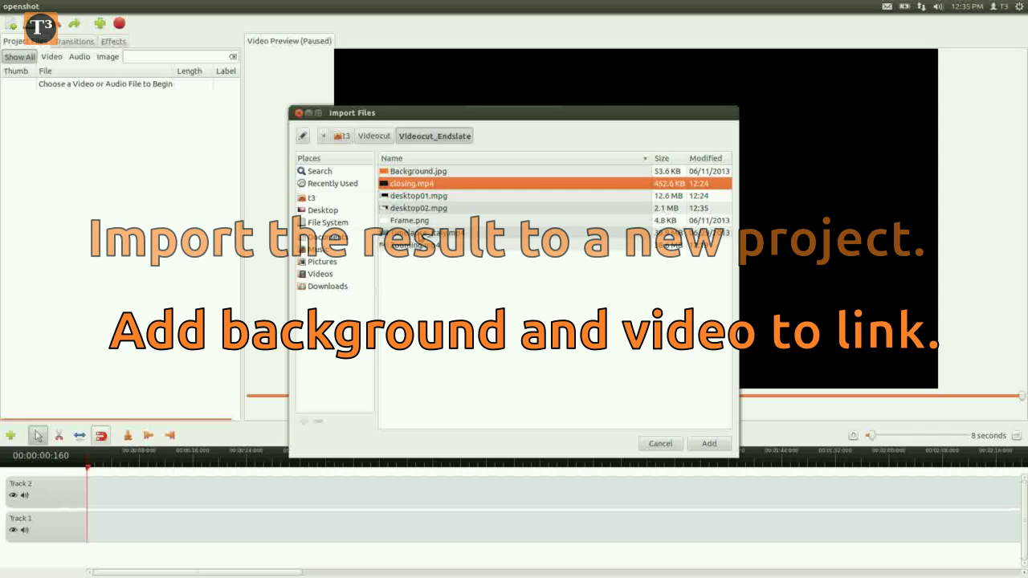
pyautogui.keyDown('ctrl'); pyautogui.click(425, 233); pyautogui.keyUp('ctrl')
pyautogui.keyDown('ctrl'); pyautogui.click(416, 245); pyautogui.keyUp('ctrl')
pyautogui.keyDown('ctrl'); pyautogui.click(428, 172); pyautogui.keyUp('ctrl')
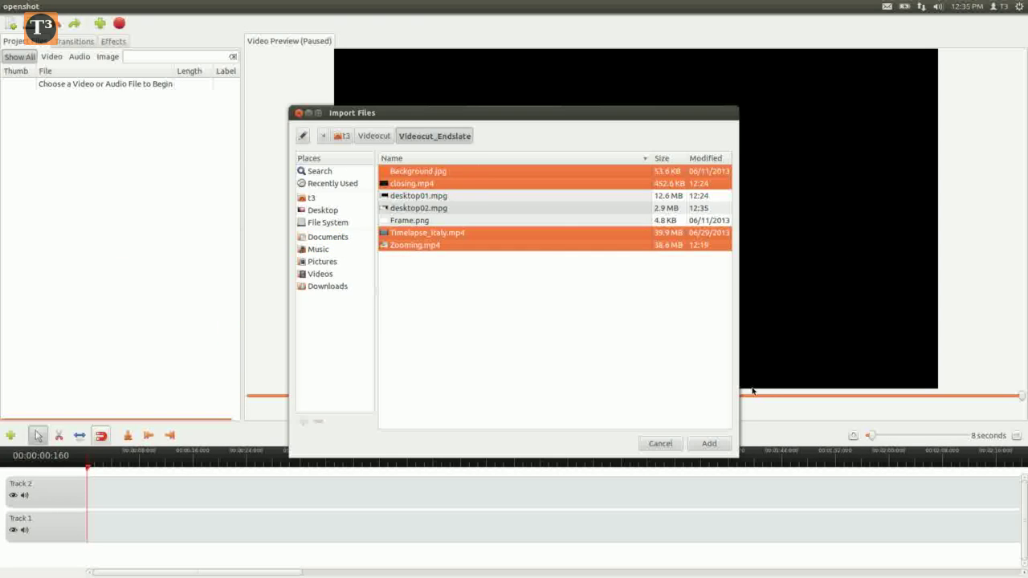
pyautogui.click(717, 444)
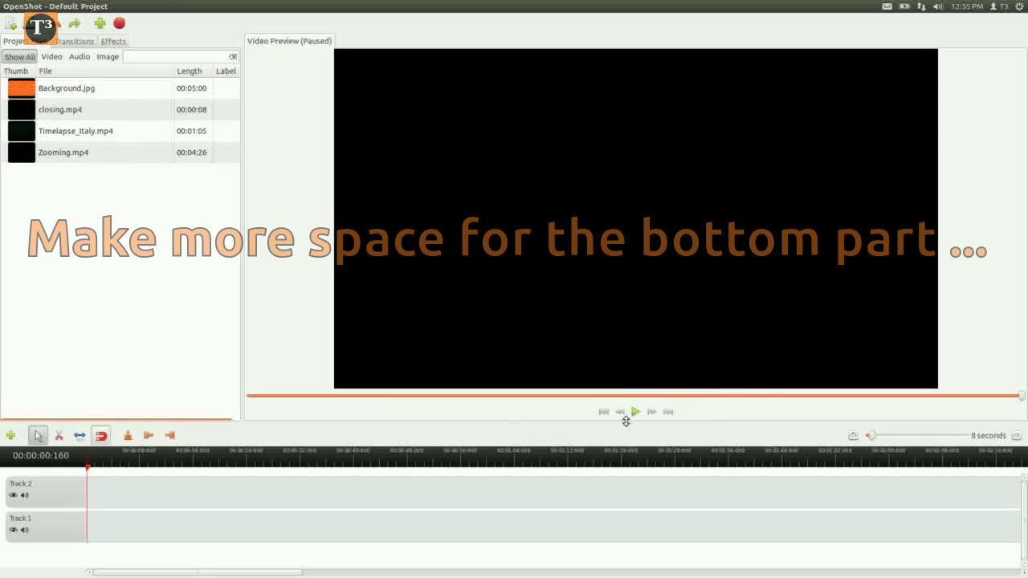
# Enlarge the timeline and add two new tracks, Track 3 and Track 4.
pyautogui.moveTo(625, 424); pyautogui.dragTo(624, 359)
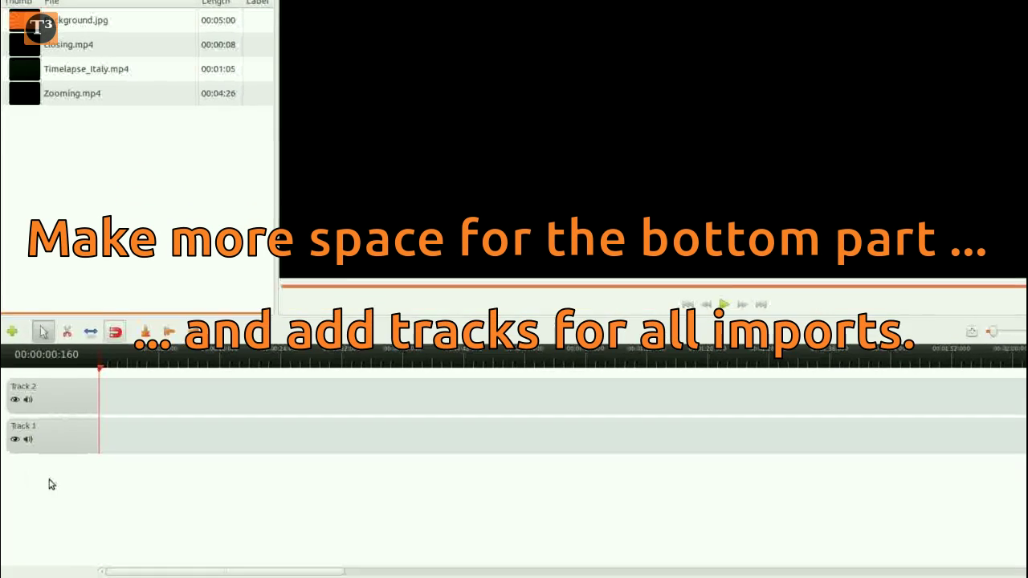
pyautogui.rightClick(60, 408)
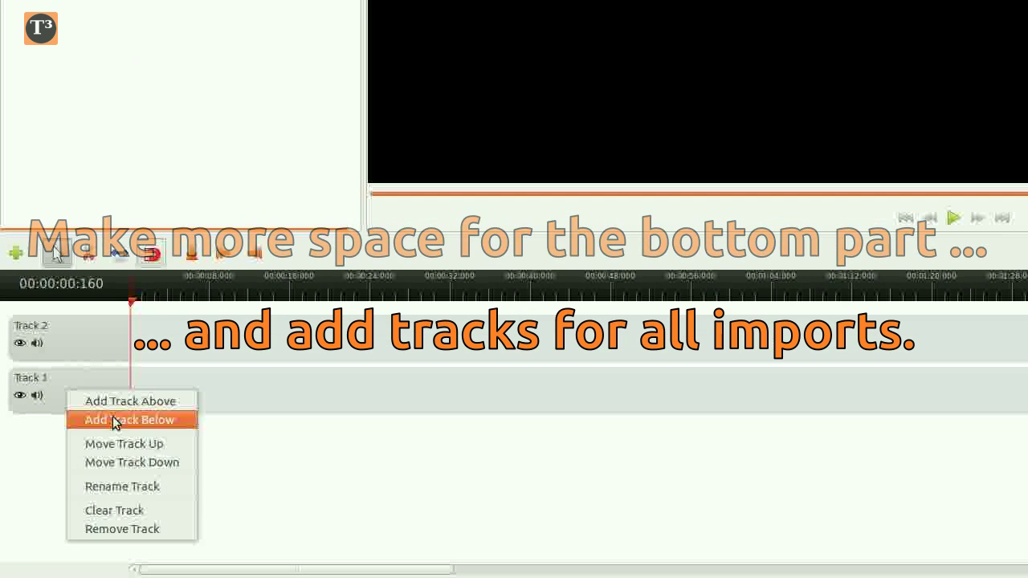
pyautogui.click(112, 418)
pyautogui.rightClick(98, 440)
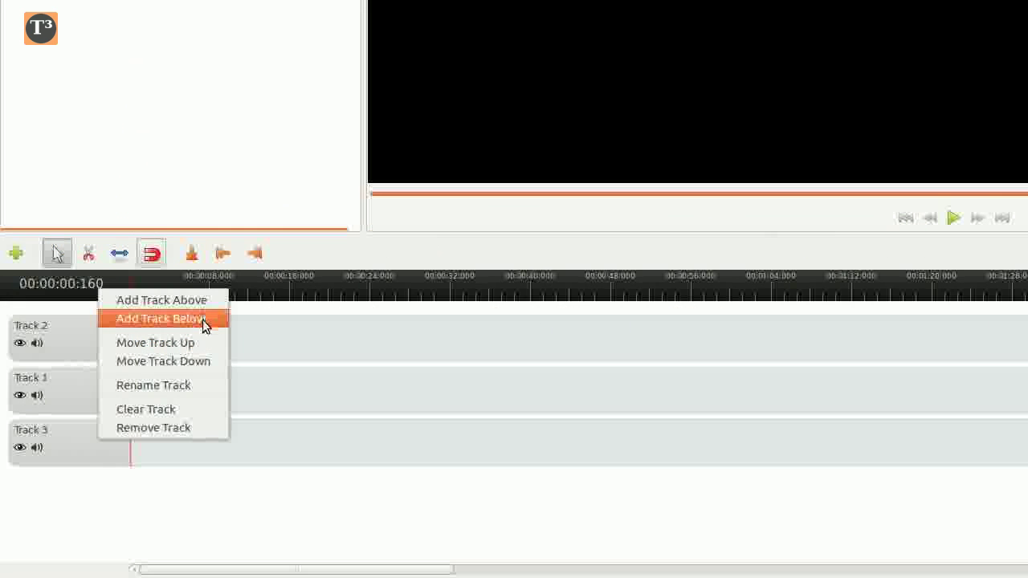
pyautogui.click(203, 320)
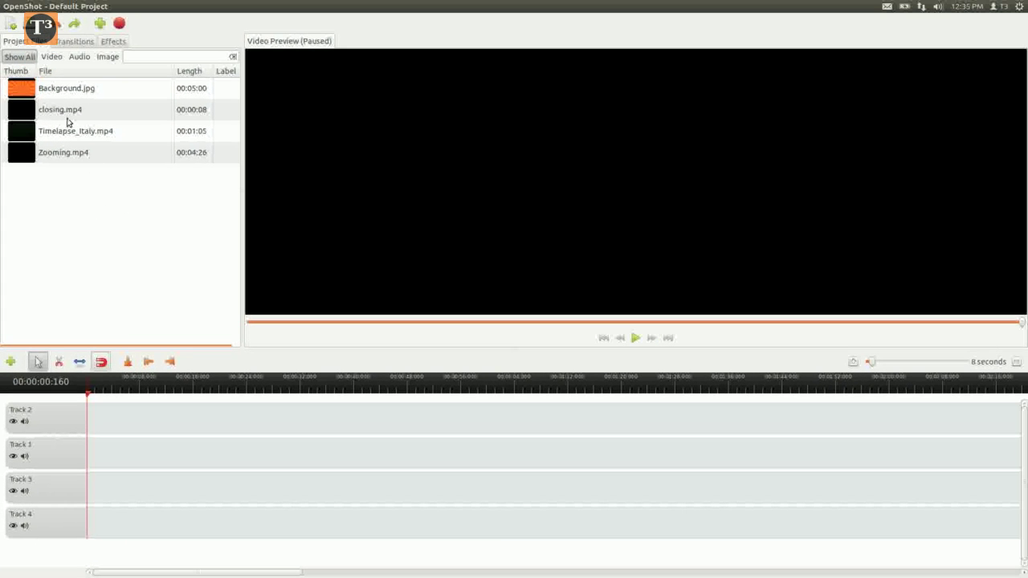
# Place Background.jpg on Track 4, closing.mp4 on Track 2, Timelapse_Italy.mp4 on Track 1, Zooming.mp4 on Track 3, at zero.
pyautogui.moveTo(31, 97); pyautogui.dragTo(113, 523)
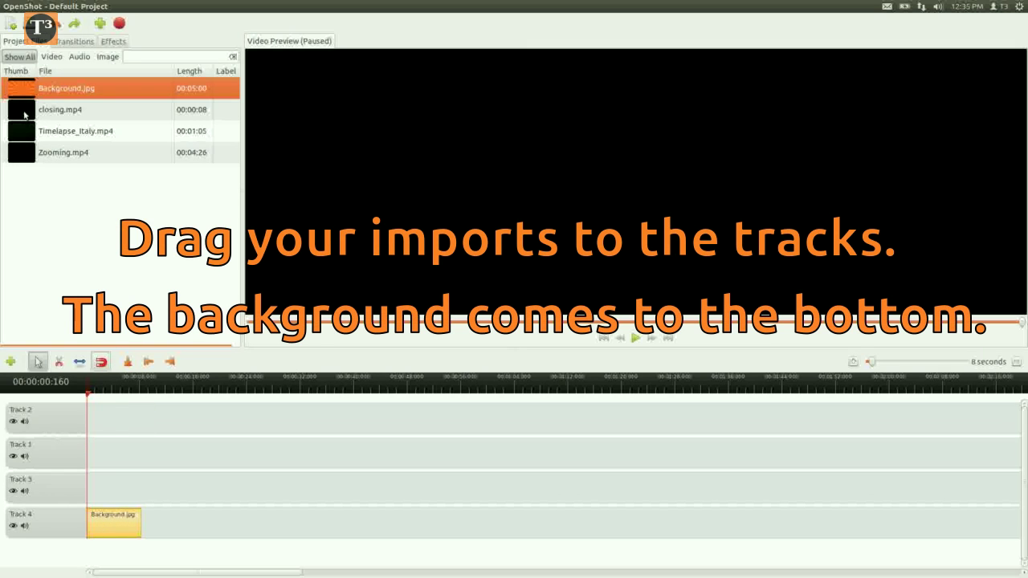
pyautogui.moveTo(24, 115); pyautogui.dragTo(110, 420)
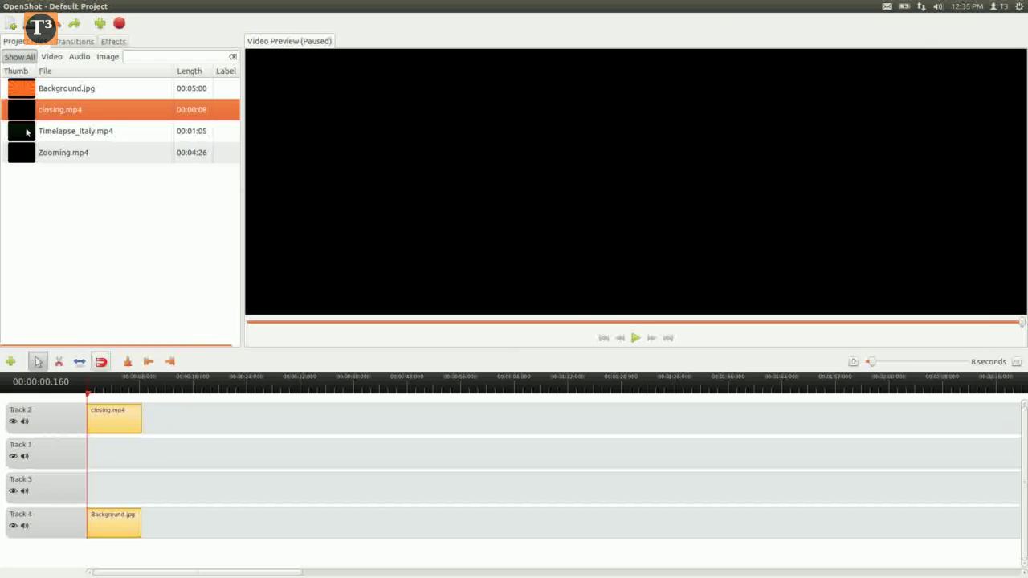
pyautogui.moveTo(128, 432); pyautogui.dragTo(111, 451)
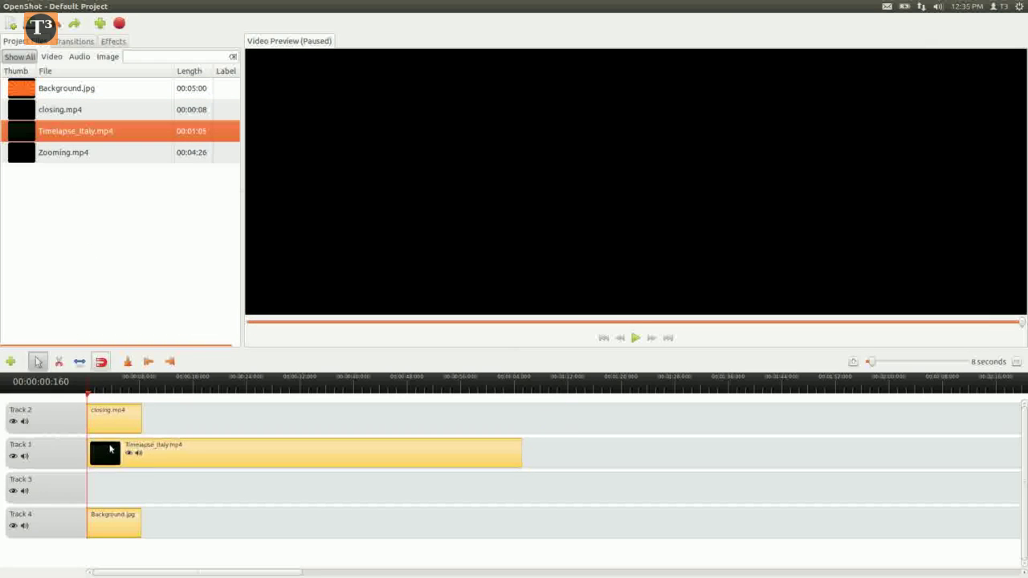
pyautogui.moveTo(22, 157); pyautogui.dragTo(109, 488)
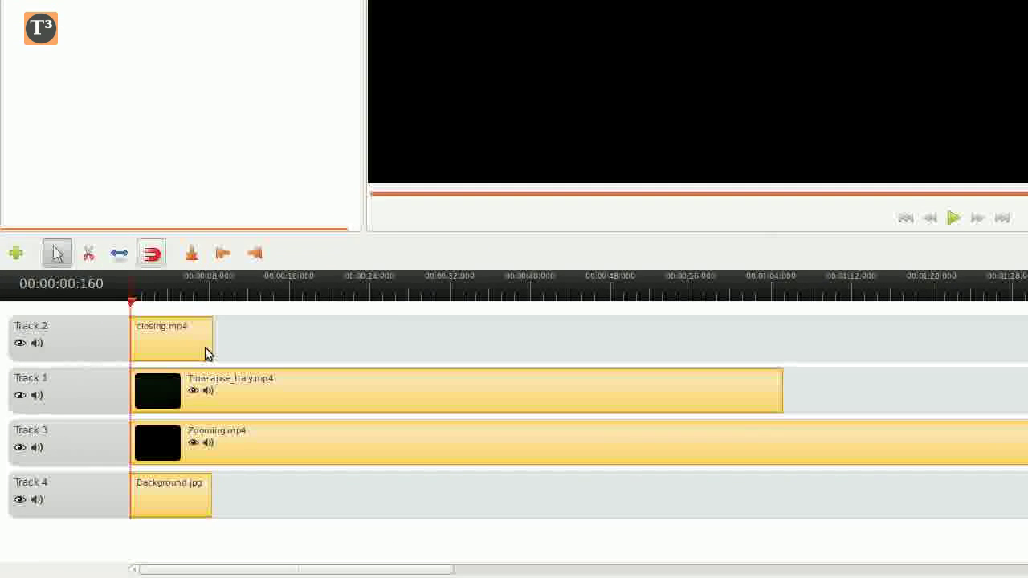
# Check the closing.mp4 clip's In and Out times in its properties, then close them.
pyautogui.rightClick(136, 426)
pyautogui.click(248, 320)
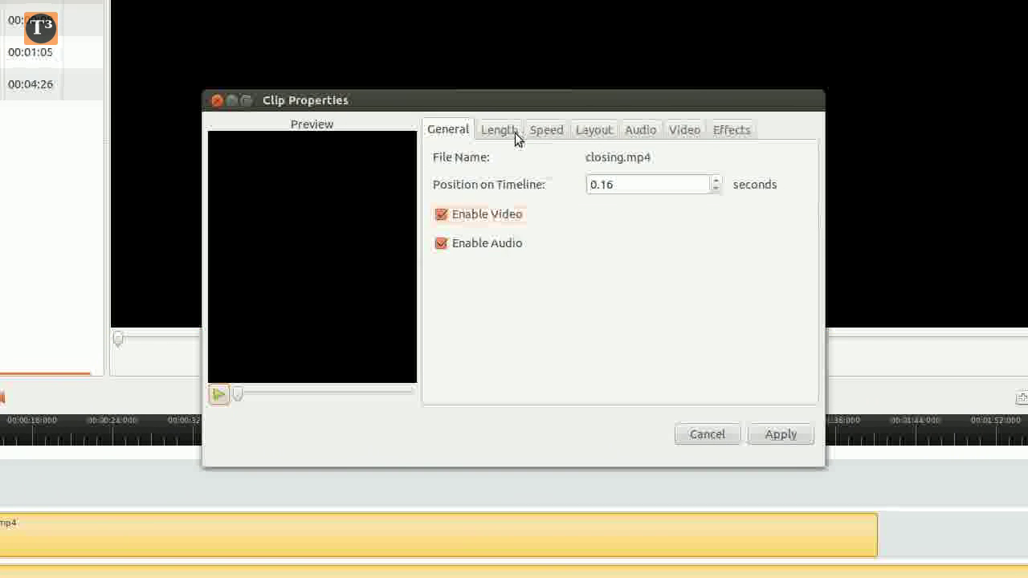
pyautogui.click(515, 133)
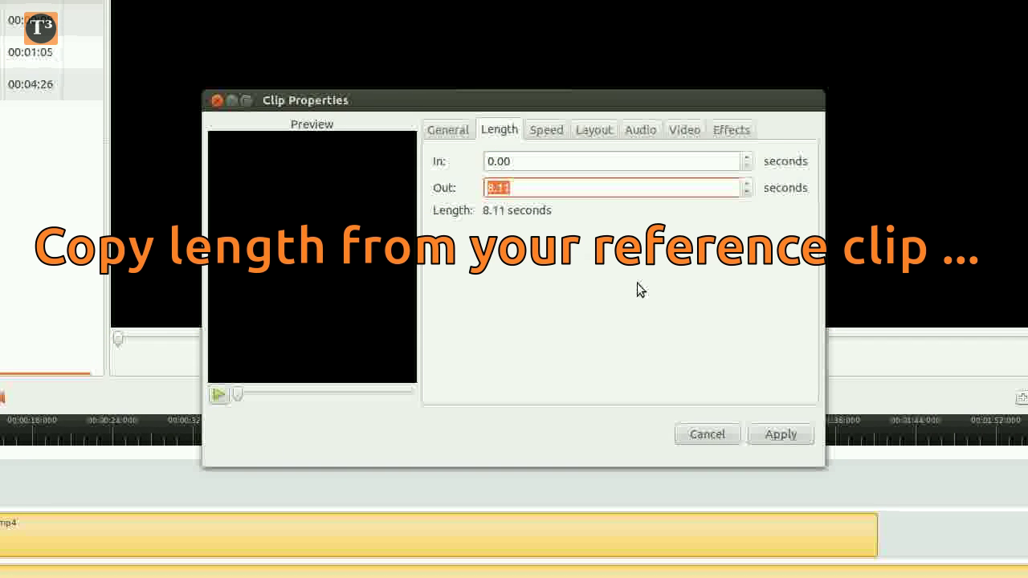
pyautogui.press('Escape')
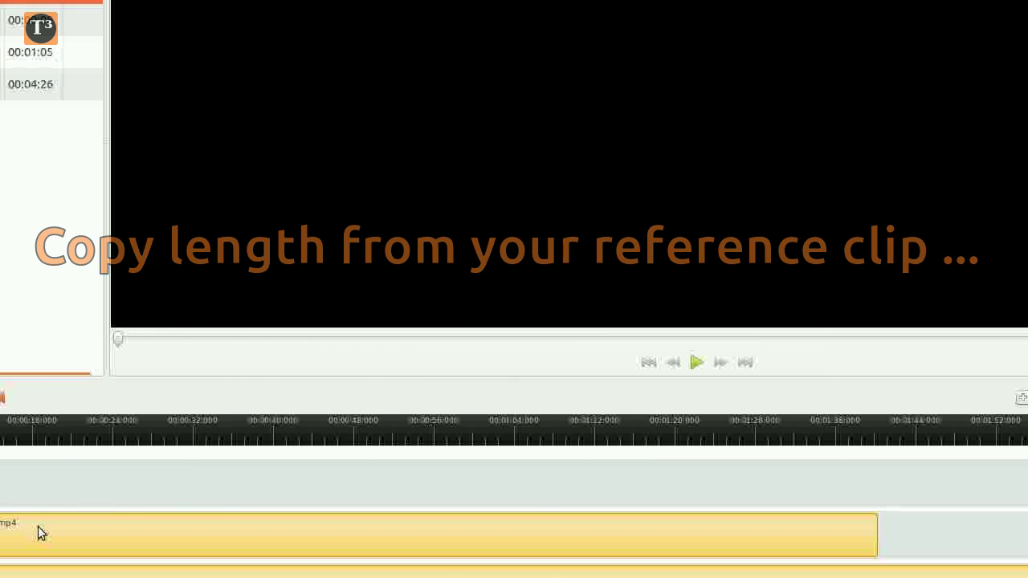
# Trim the background clip's length with an Out value of 8.11, preview it, and apply.
pyautogui.rightClick(38, 526)
pyautogui.click(89, 493)
pyautogui.click(498, 131)
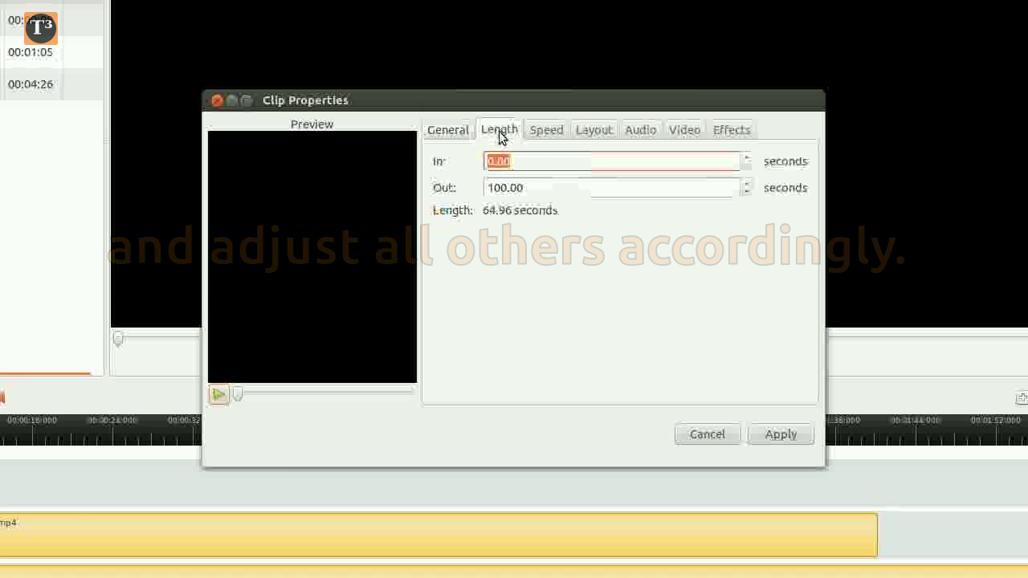
pyautogui.moveTo(536, 187); pyautogui.dragTo(464, 187)
pyautogui.write('8.11')
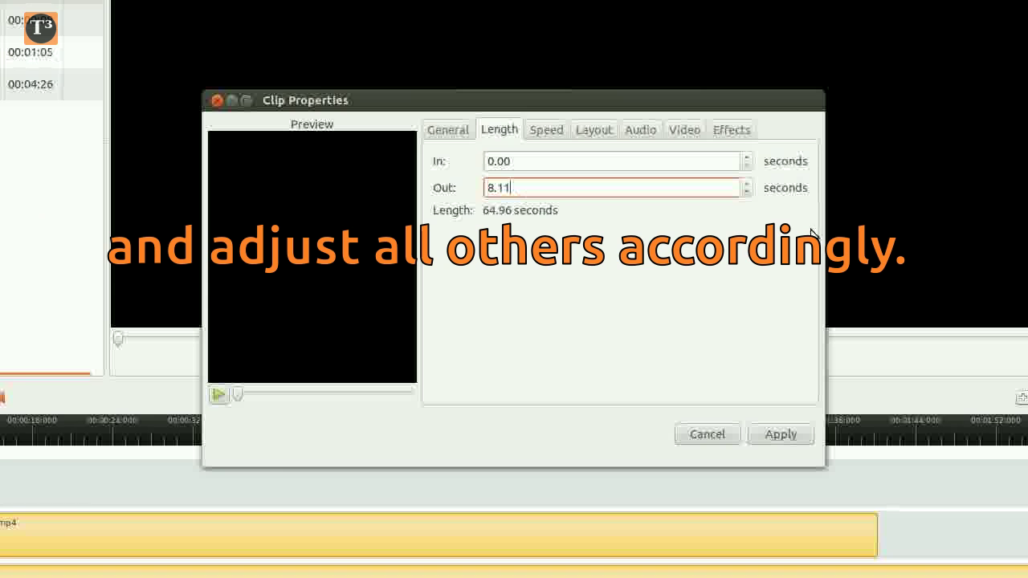
pyautogui.click(750, 183)
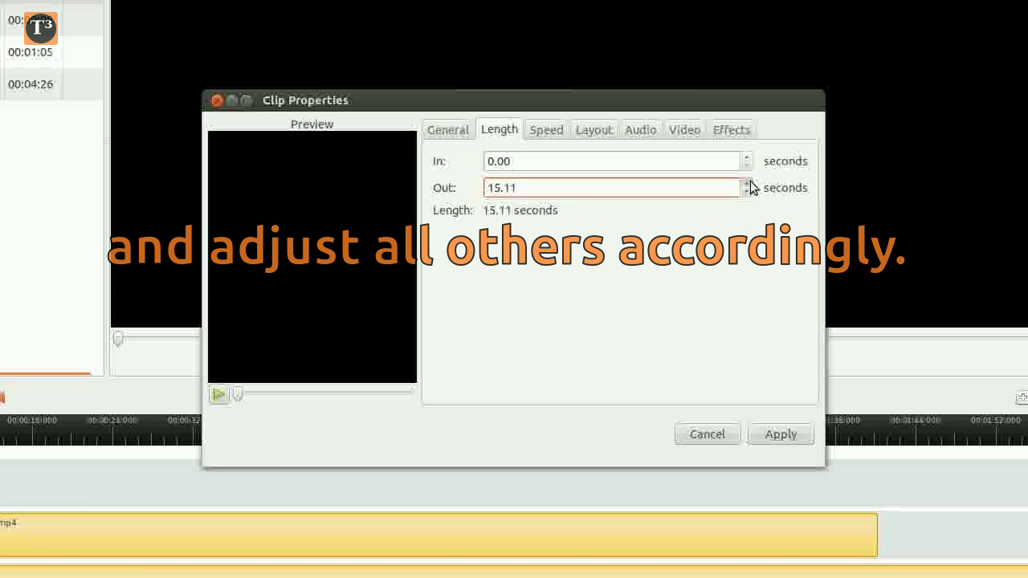
pyautogui.click(749, 157)
pyautogui.click(749, 158)
pyautogui.click(750, 158)
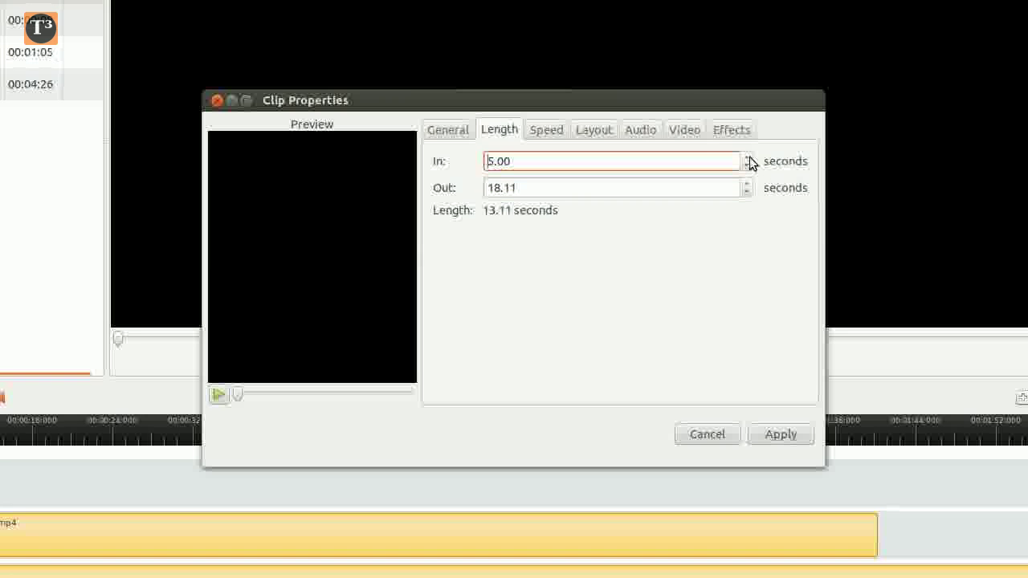
pyautogui.click(215, 396)
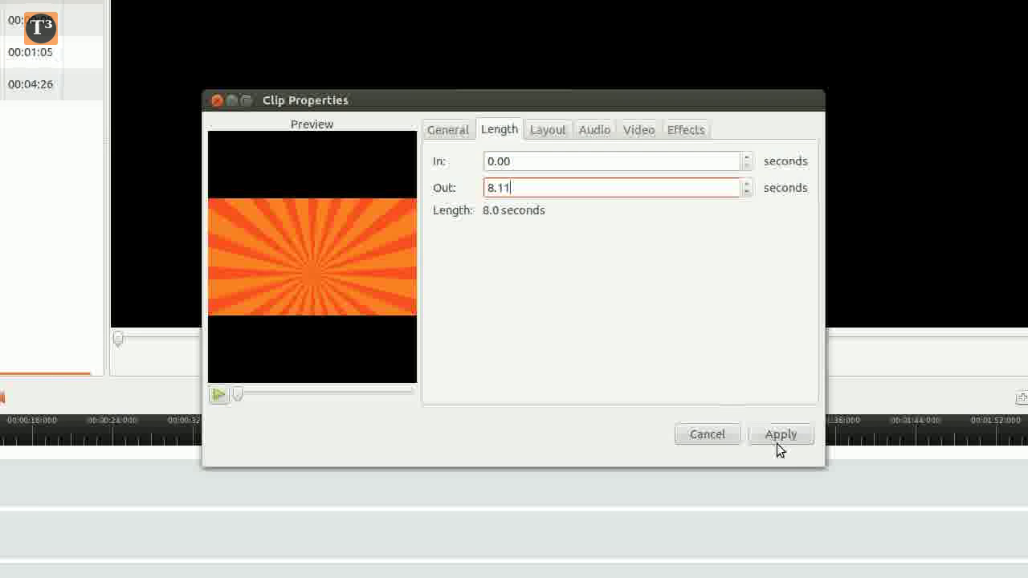
pyautogui.click(779, 435)
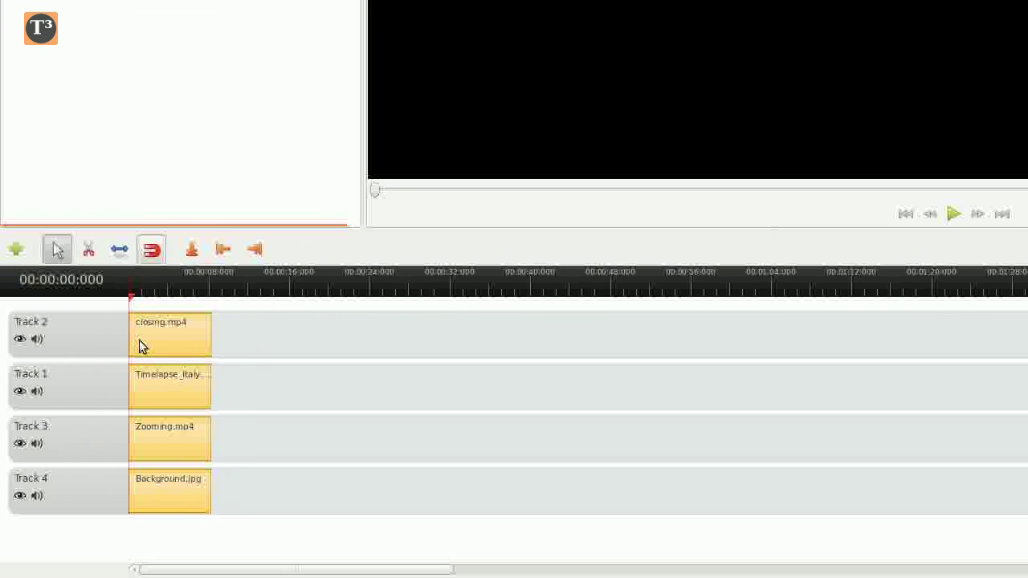
# Resize closing.mp4 to 60% height and width with X at 5, then check it around four seconds.
pyautogui.rightClick(139, 338)
pyautogui.click(176, 311)
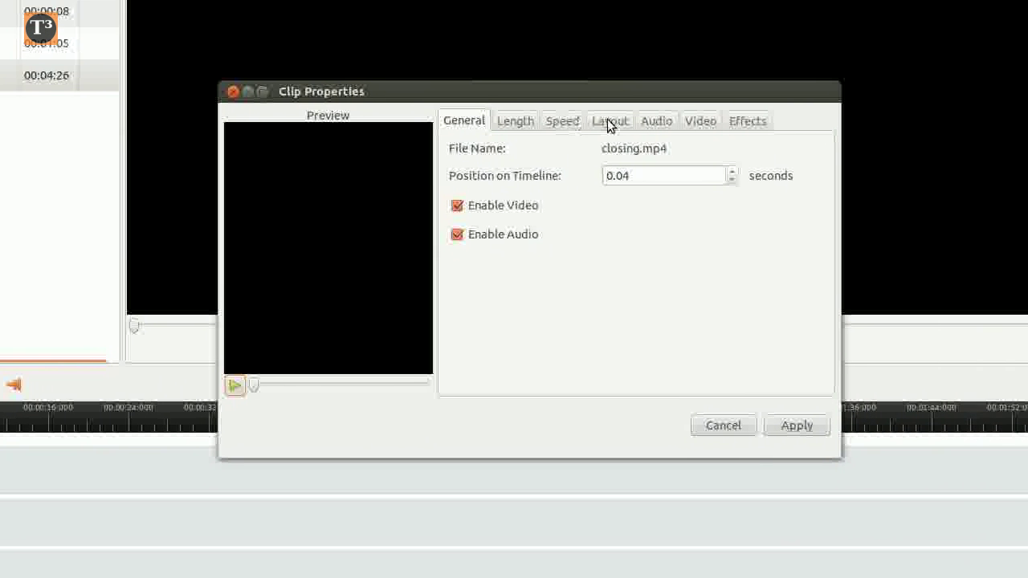
pyautogui.click(592, 131)
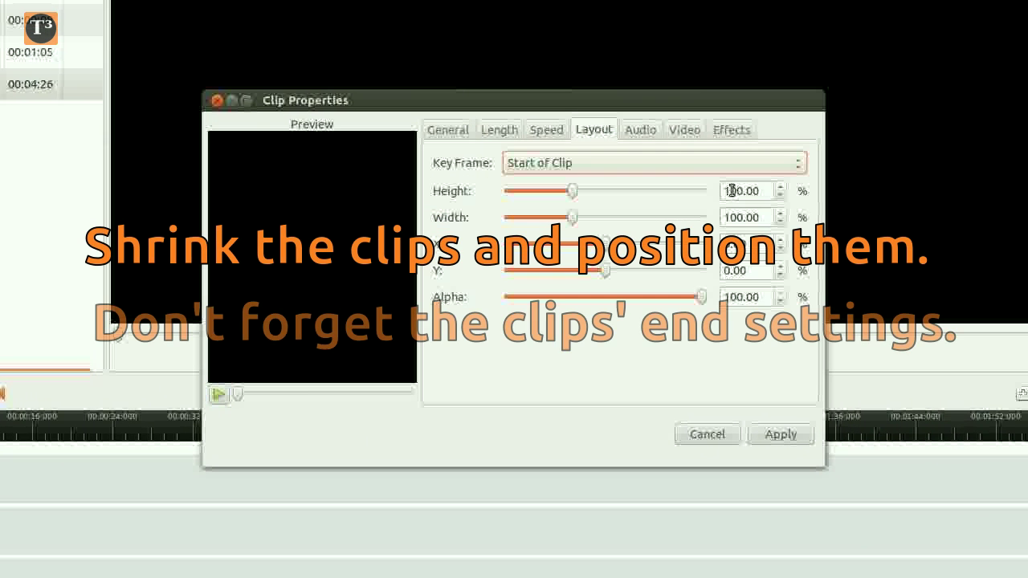
pyautogui.press('Tab')
pyautogui.write('60')
pyautogui.press('Tab')
pyautogui.write('5')
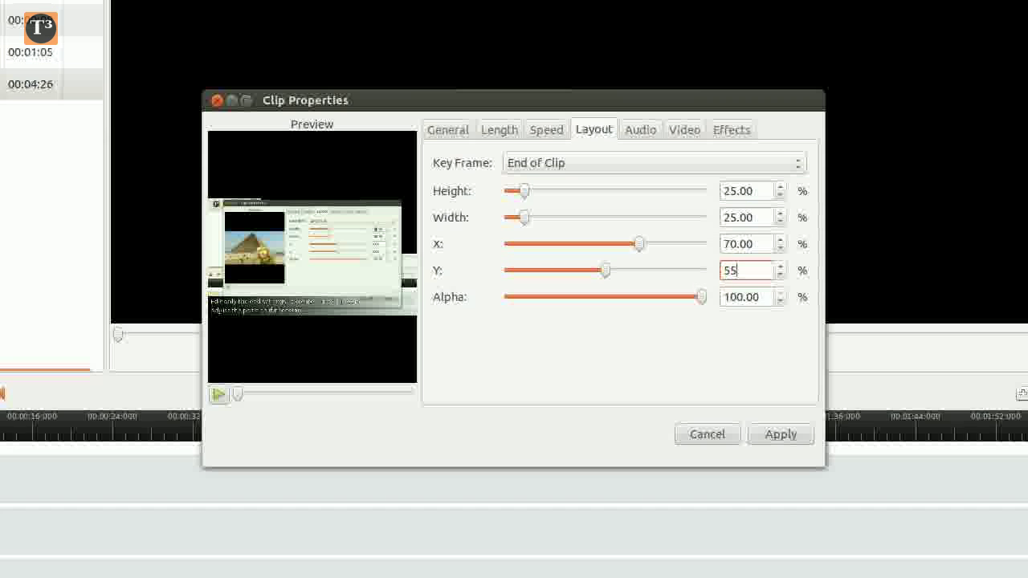
pyautogui.click(787, 434)
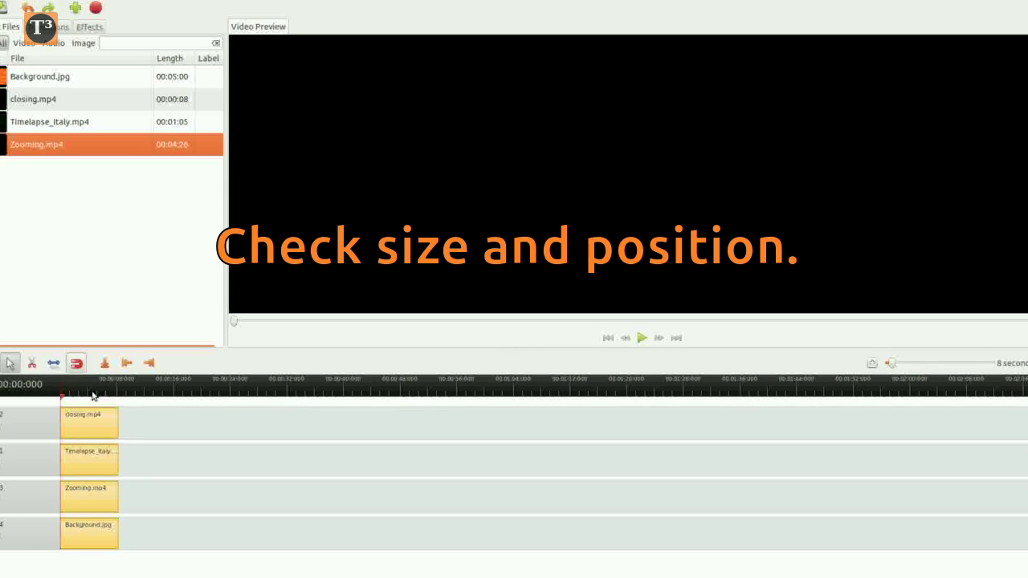
pyautogui.click(94, 396)
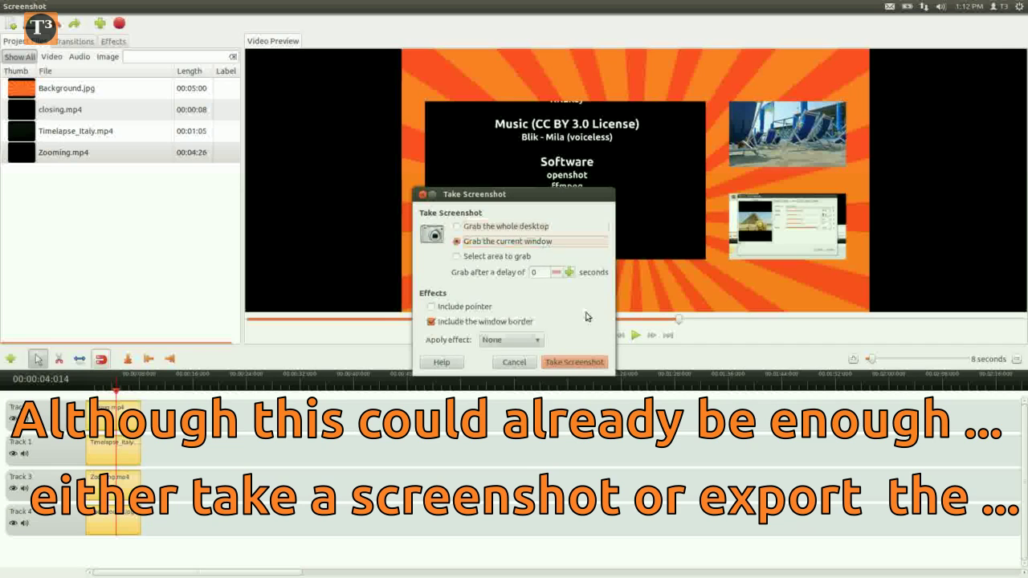
# Take a screenshot of the current OpenShot window.
pyautogui.click(580, 362)
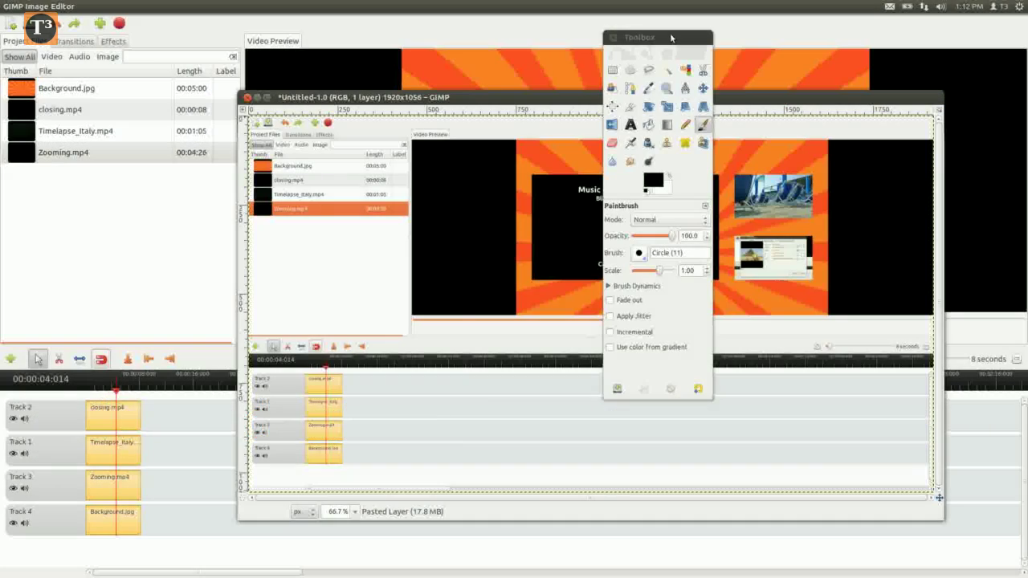
# Crop the screenshot to the 874×492 orange end slate preview area.
pyautogui.moveTo(671, 38); pyautogui.dragTo(136, 146)
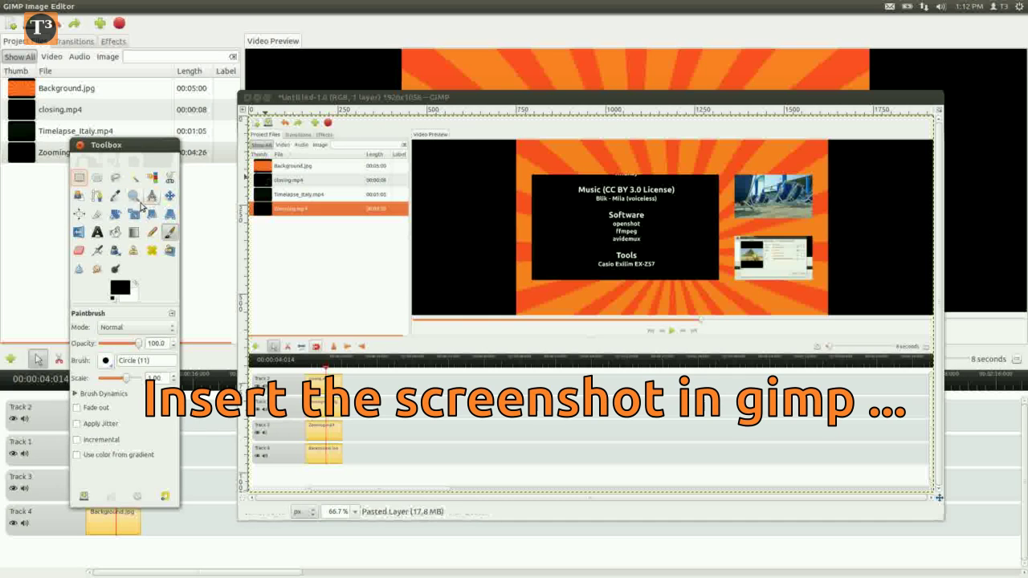
pyautogui.click(95, 222)
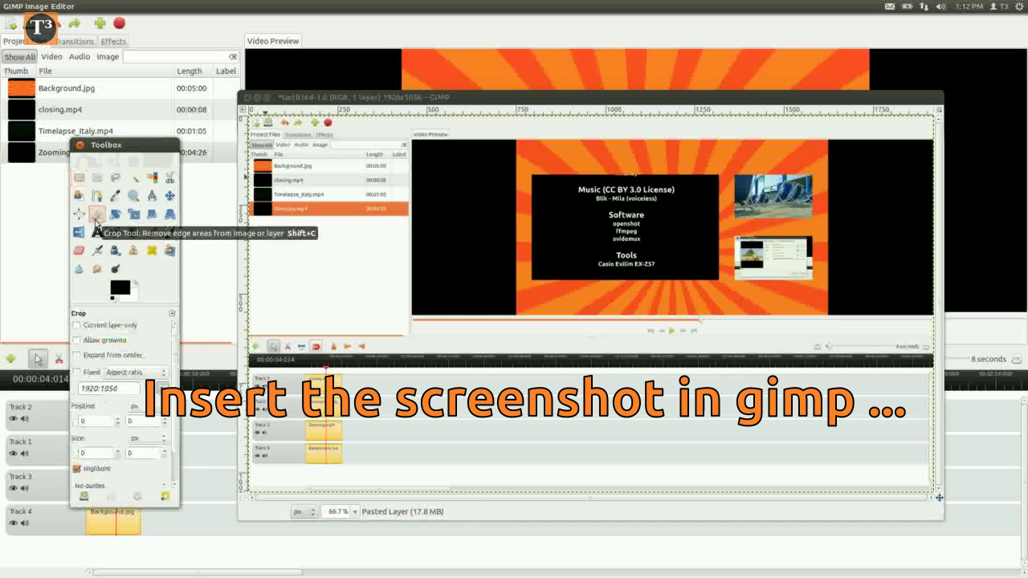
pyautogui.moveTo(520, 153); pyautogui.dragTo(829, 317)
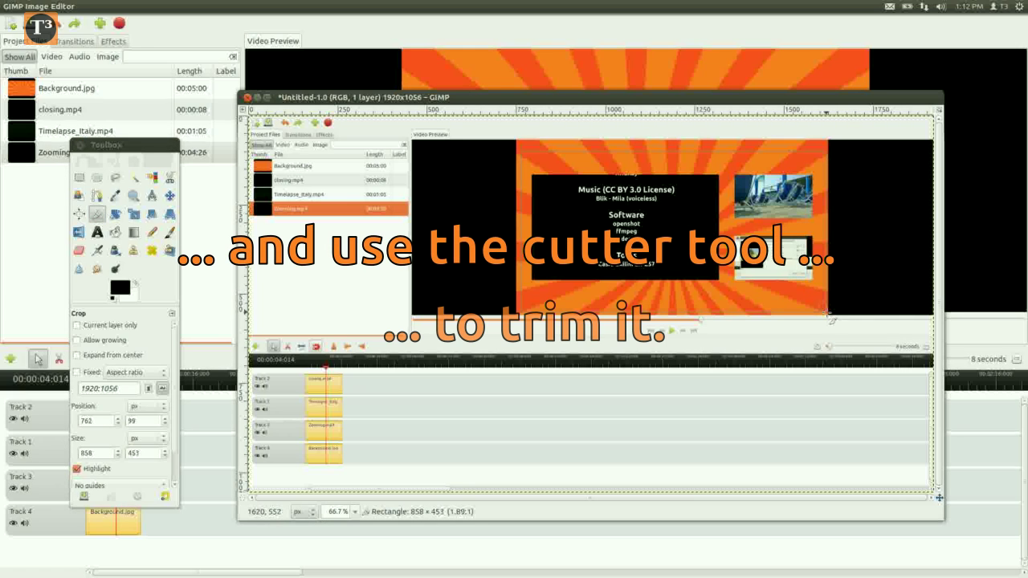
pyautogui.moveTo(535, 167); pyautogui.dragTo(530, 157)
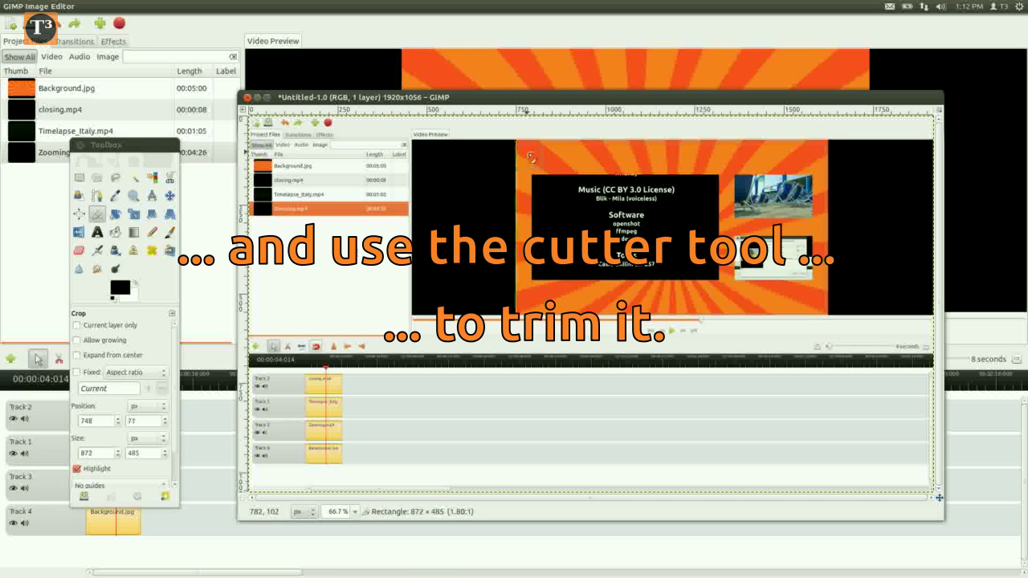
pyautogui.keyDown('ctrl'); pyautogui.scroll(4, 530, 157); pyautogui.keyUp('ctrl')
pyautogui.scroll(-5, 642, 322)
pyautogui.keyDown('shift'); pyautogui.hscroll(5, 765, 435); pyautogui.keyUp('shift')
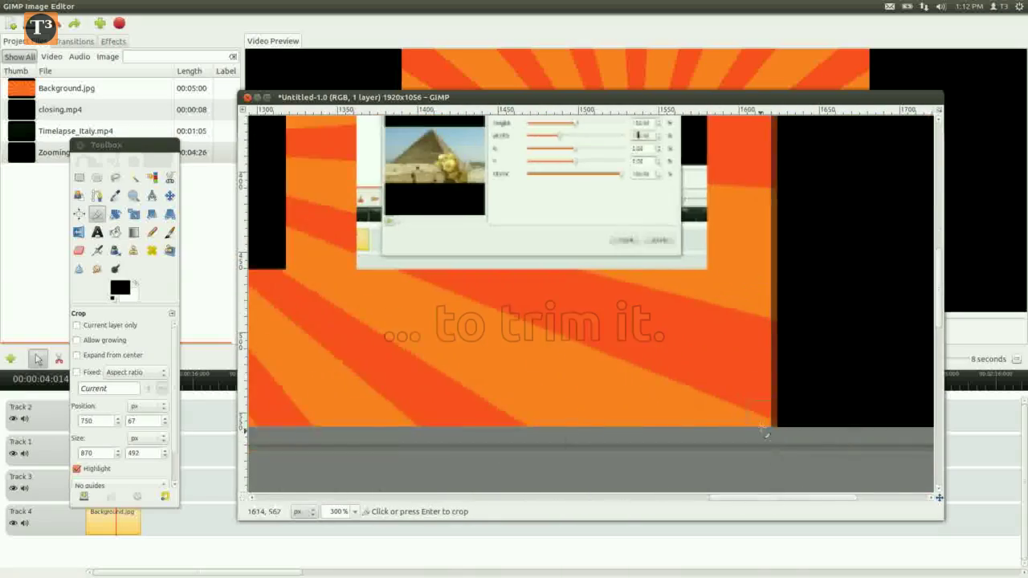
pyautogui.press('Return')
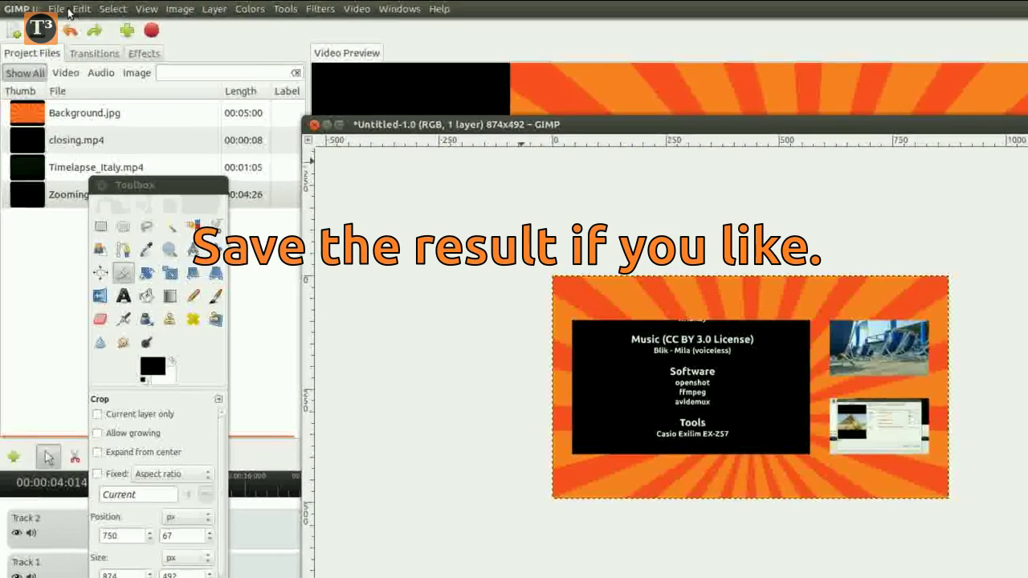
# Save the cropped image as template.jpg in Videocut/Videocut_Endslate at JPEG quality 85.
pyautogui.click(47, 6)
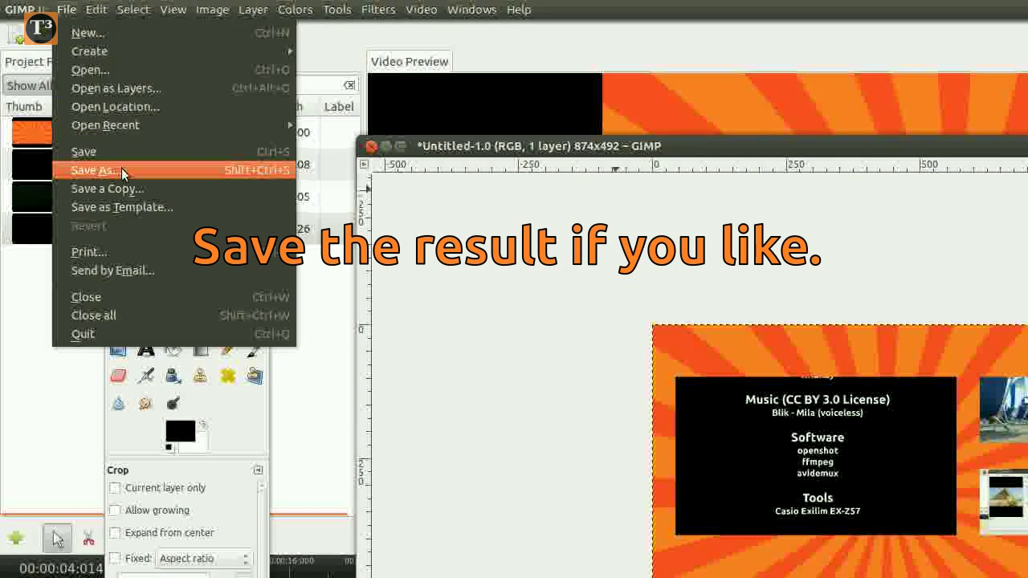
pyautogui.click(122, 171)
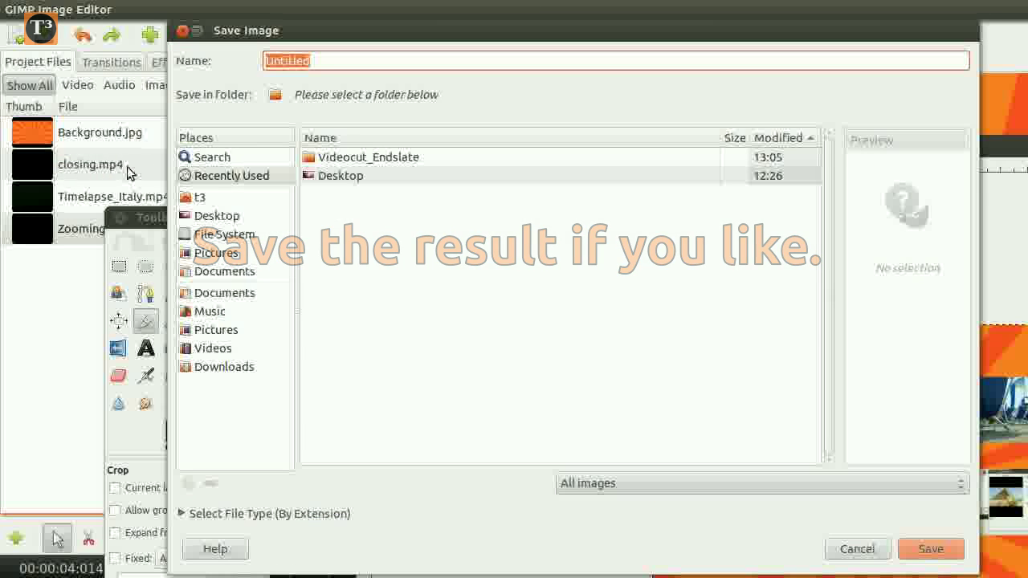
pyautogui.click(200, 197)
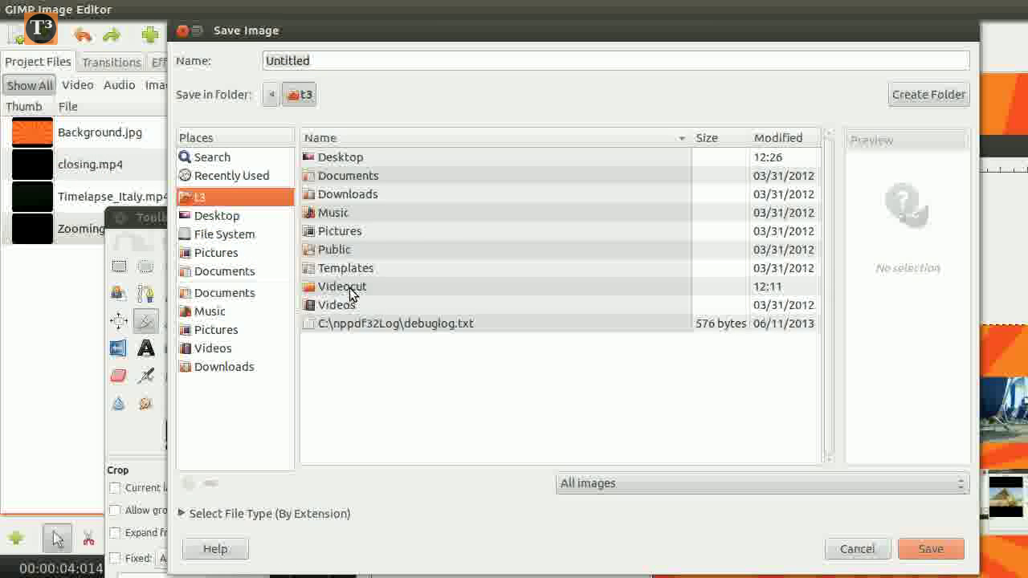
pyautogui.doubleClick(350, 289)
pyautogui.doubleClick(401, 450)
pyautogui.write('template.jpg')
pyautogui.press('Return')
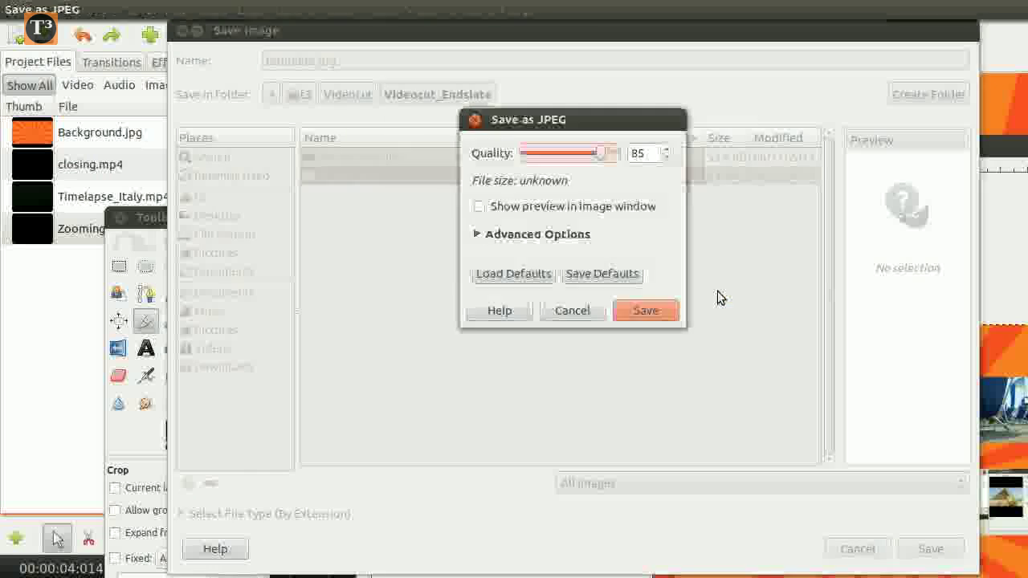
pyautogui.click(645, 310)
# Copy the cropped image to the clipboard.
pyautogui.rightClick(452, 244)
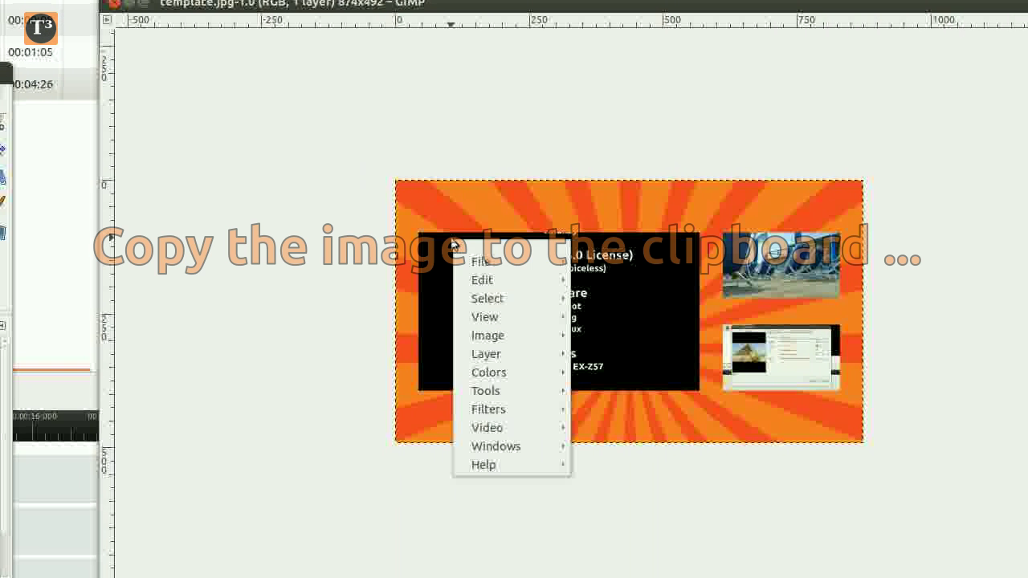
pyautogui.moveTo(487, 280)
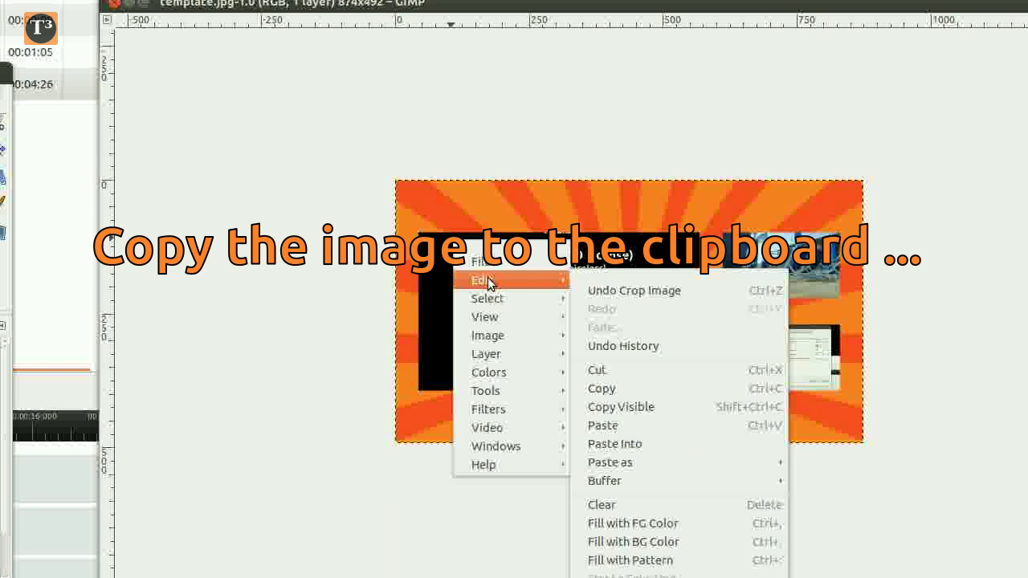
pyautogui.click(646, 390)
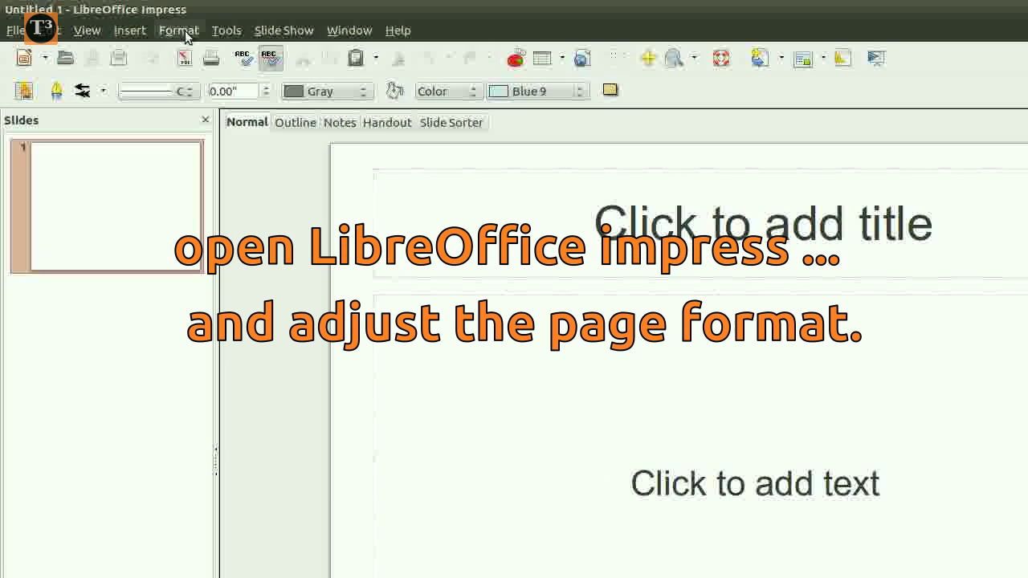
# Set the slide page width to 19.20" and height to 10.80" in Page setup.
pyautogui.click(181, 32)
pyautogui.click(204, 128)
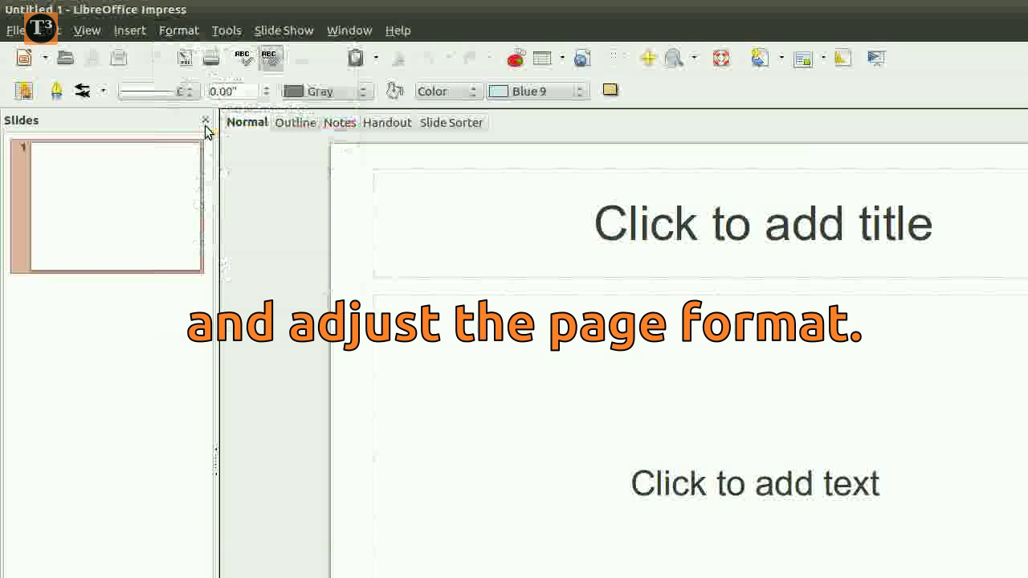
pyautogui.click(263, 183)
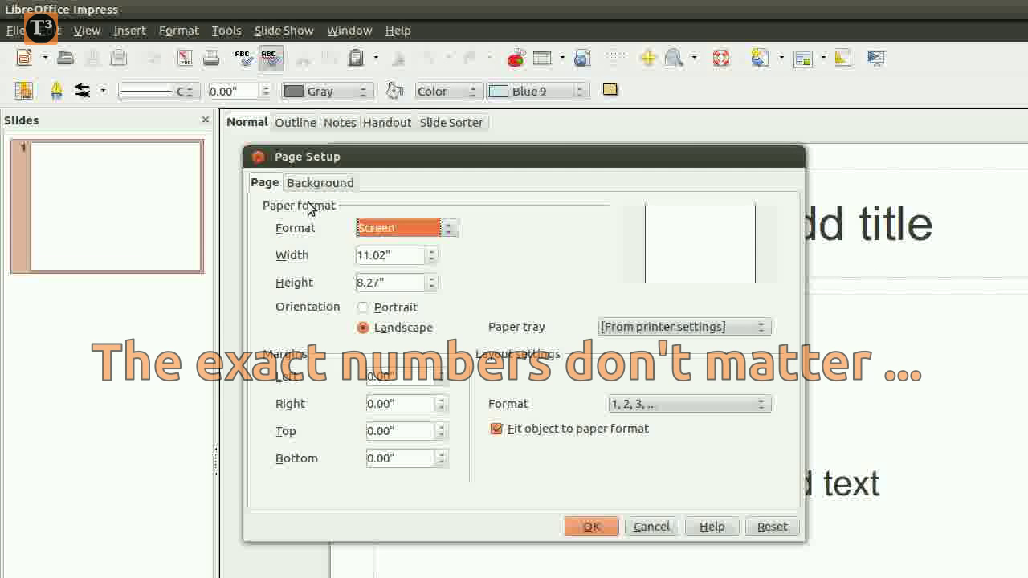
pyautogui.click(362, 256)
pyautogui.press('BackSpace')
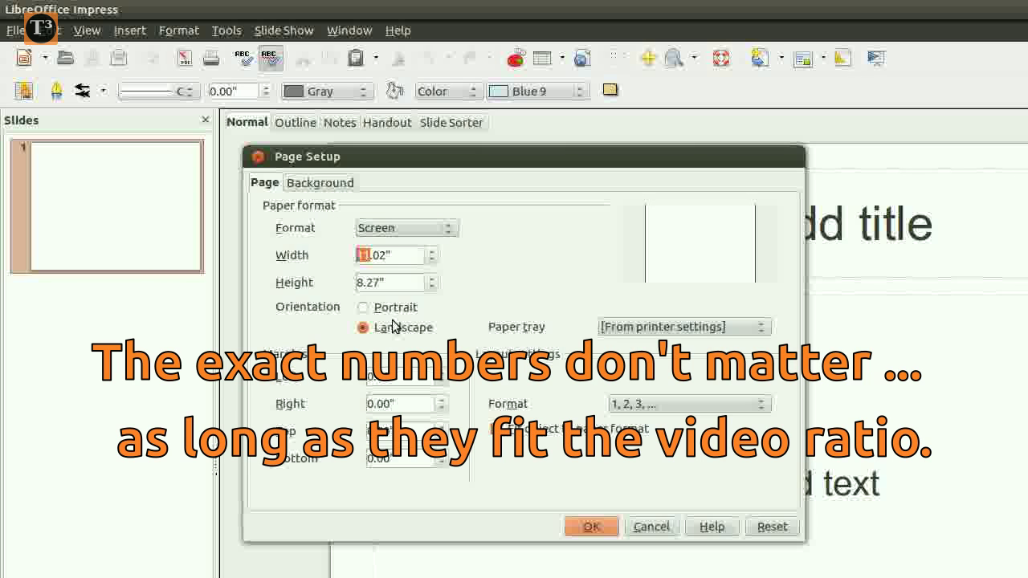
pyautogui.write('9.2')
pyautogui.press('Delete')
pyautogui.press('Delete')
pyautogui.press('Delete')
pyautogui.press('Tab')
pyautogui.write('10.80')
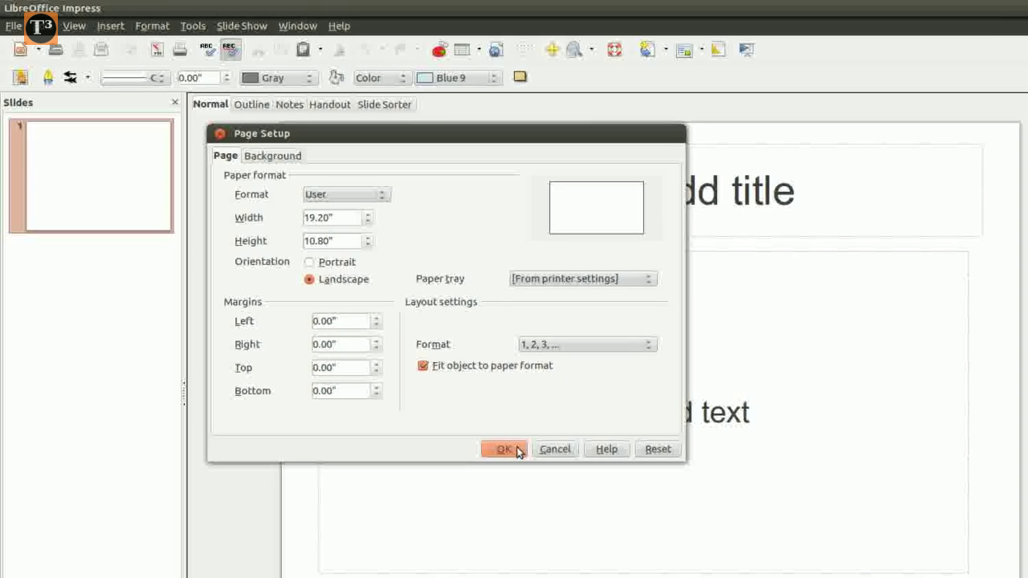
pyautogui.click(591, 526)
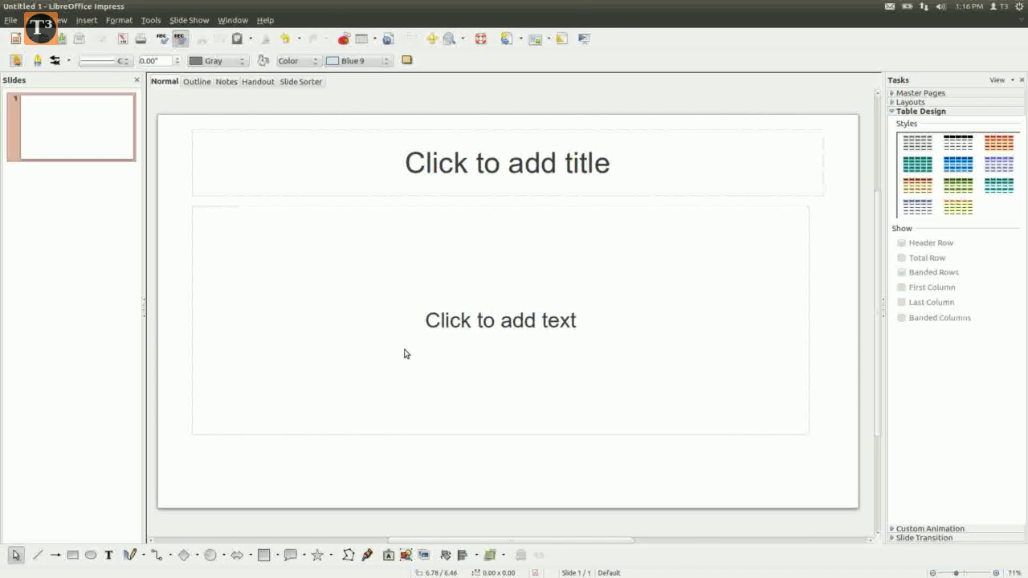
# Delete the default title and text placeholders and paste the sunburst credits image onto the slide.
pyautogui.moveTo(179, 121); pyautogui.dragTo(836, 451)
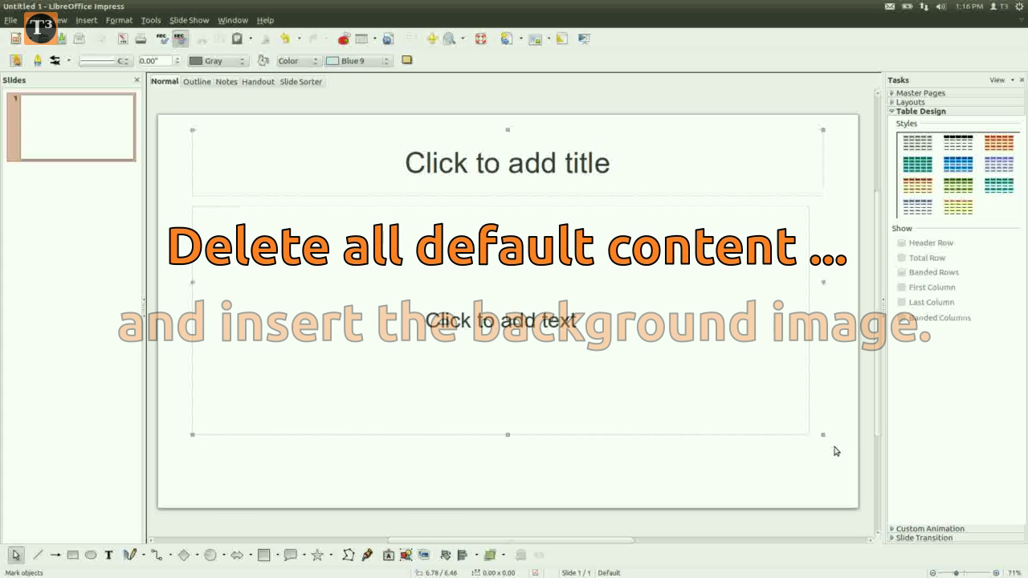
pyautogui.press('Delete')
pyautogui.rightClick(414, 313)
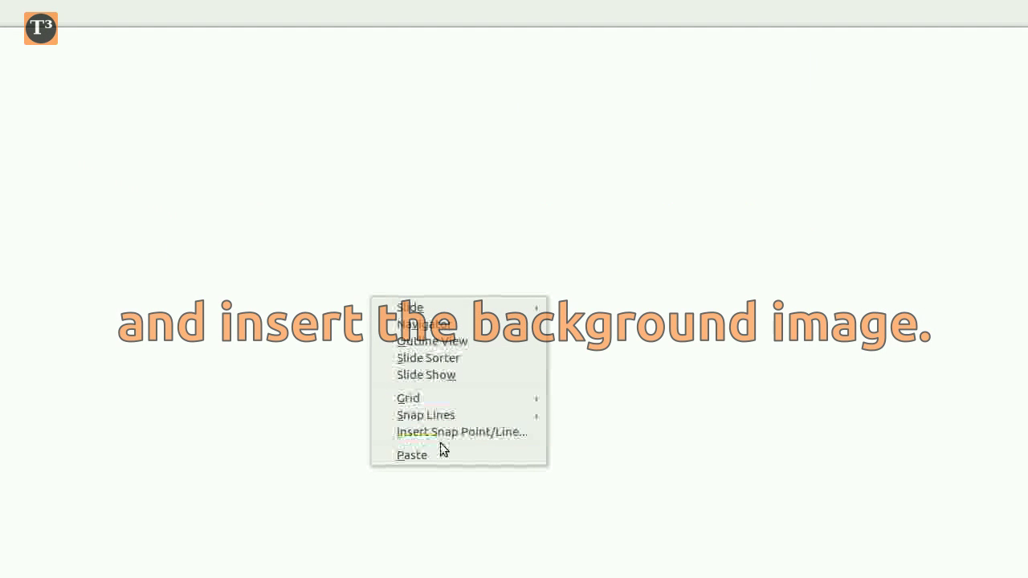
pyautogui.click(441, 451)
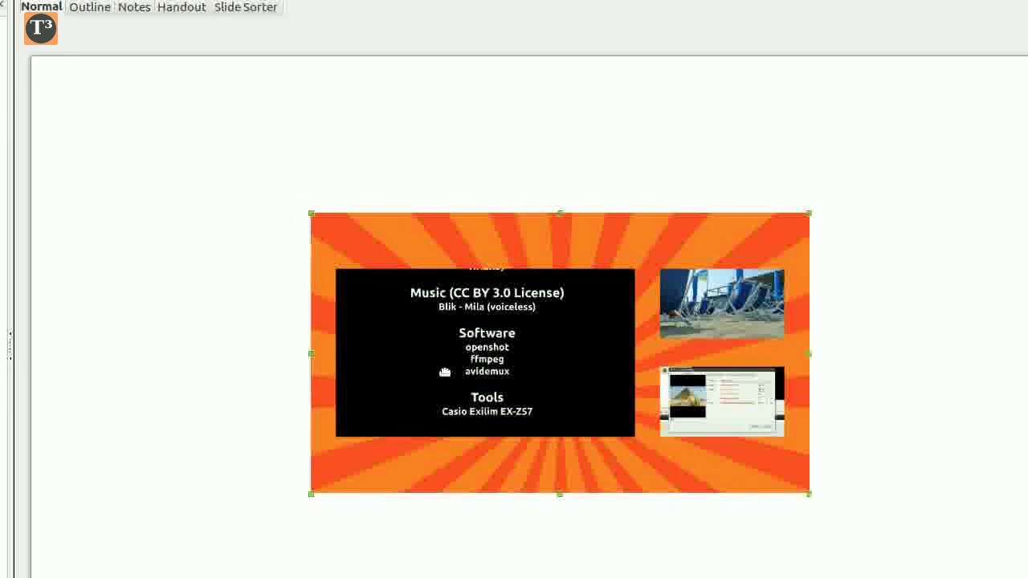
# Place the image at 0,0 and size it 19.20 × 10.80 inches to fill the slide.
pyautogui.rightClick(399, 348)
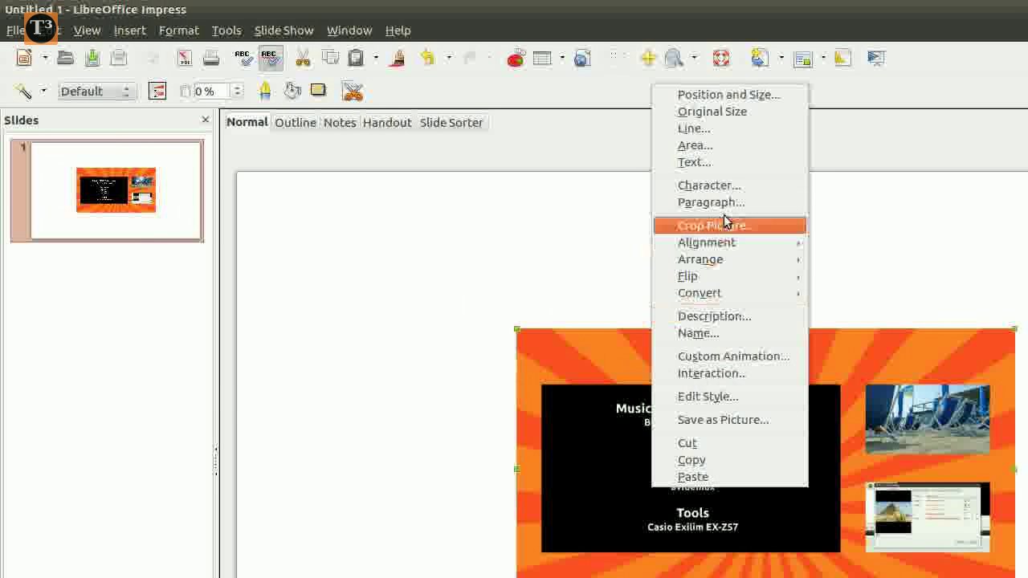
pyautogui.click(725, 95)
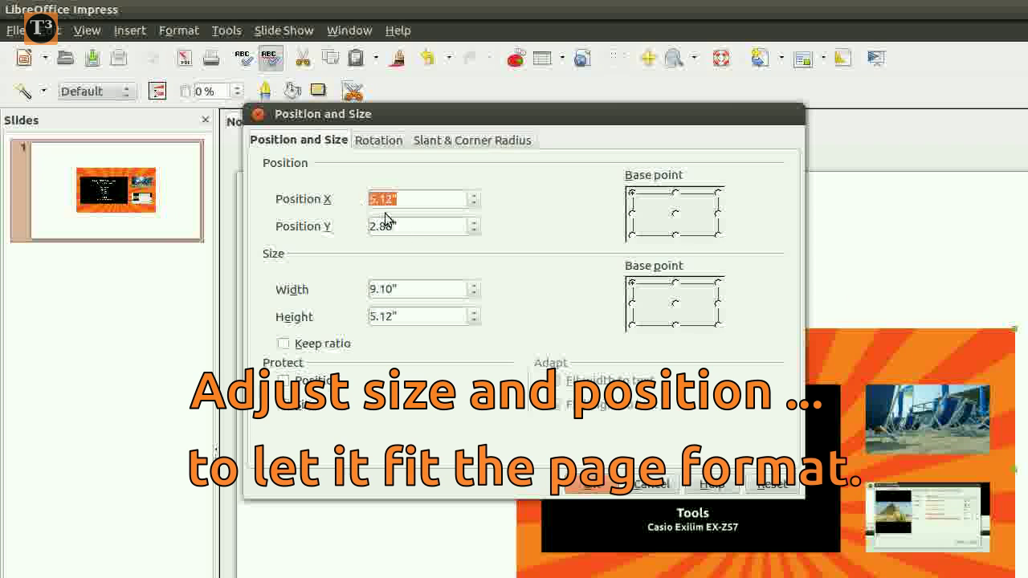
pyautogui.press('Tab')
pyautogui.press('Tab')
pyautogui.write('12')
pyautogui.press('Tab')
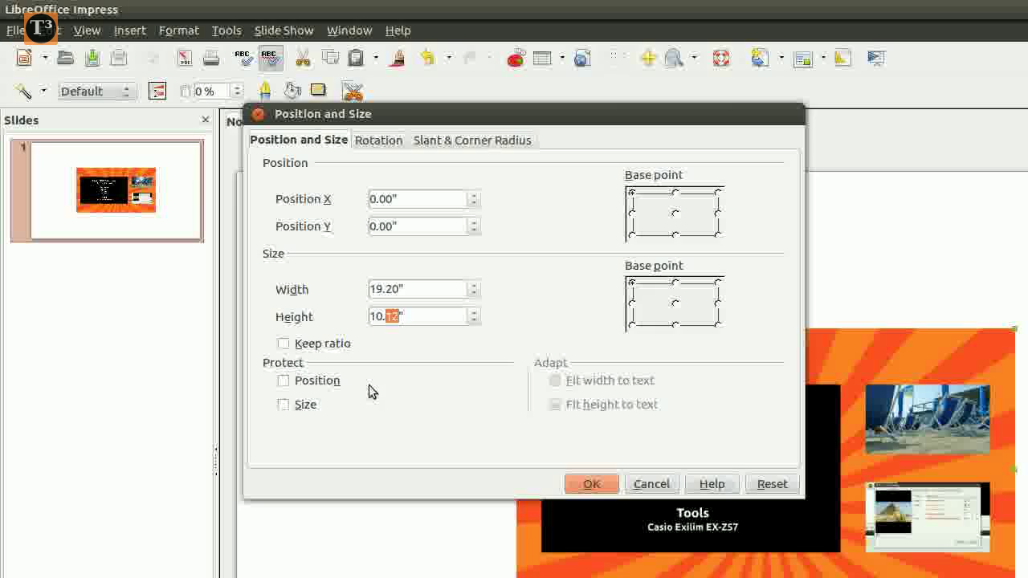
pyautogui.click(592, 484)
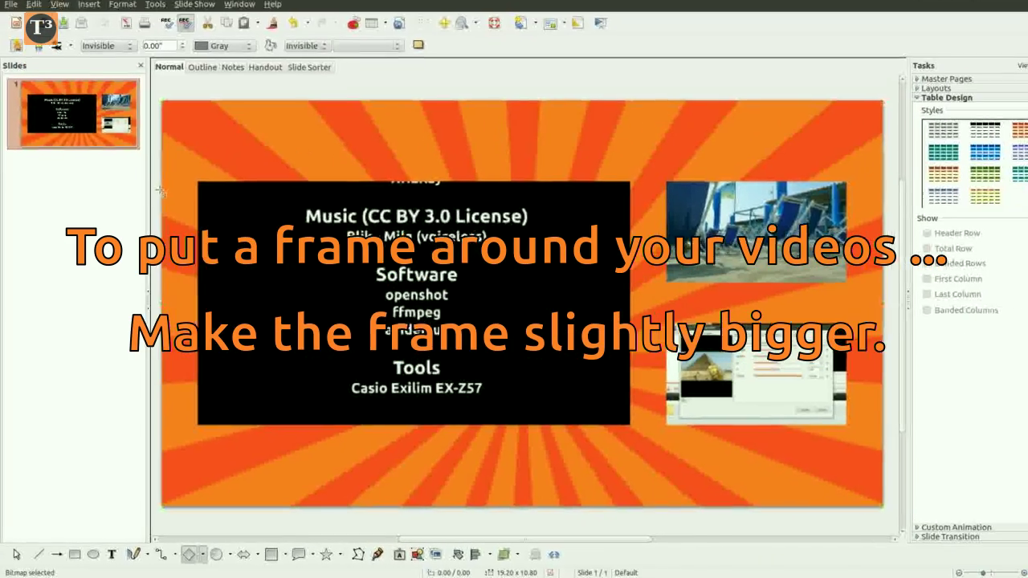
# Draw a rough rectangle over the credits panel and give it a White area fill.
pyautogui.moveTo(153, 201); pyautogui.dragTo(632, 486)
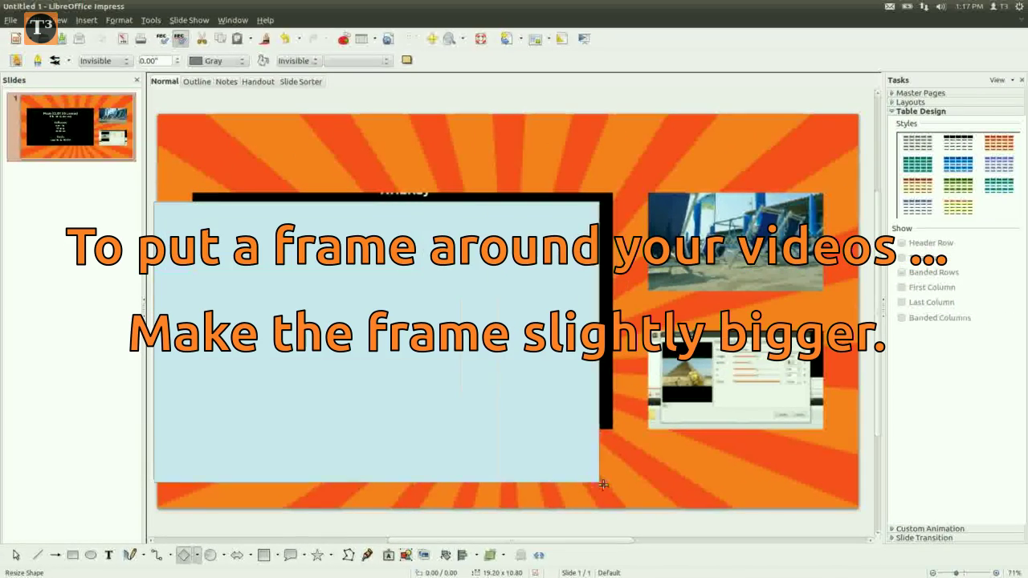
pyautogui.rightClick(444, 318)
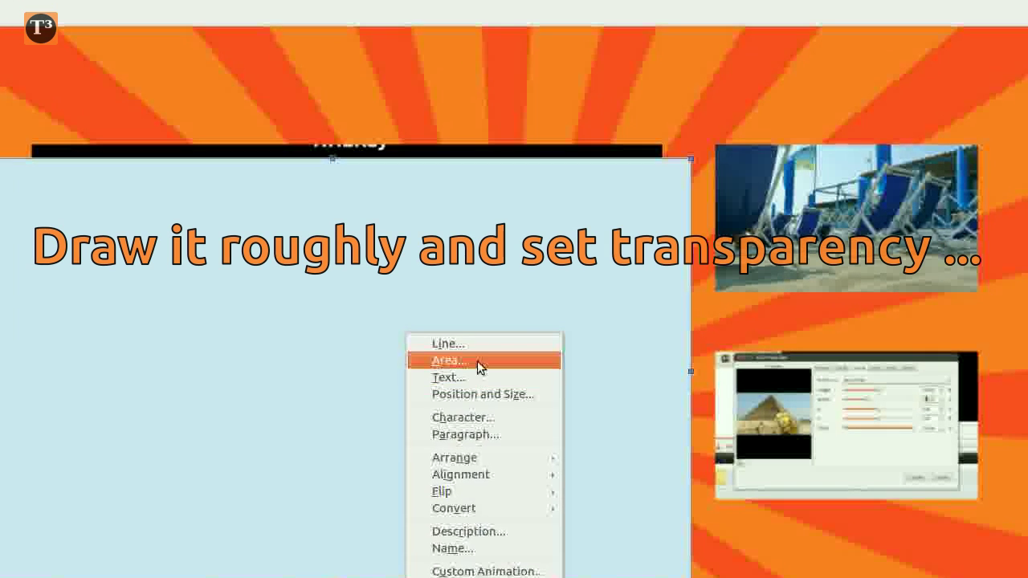
pyautogui.click(465, 342)
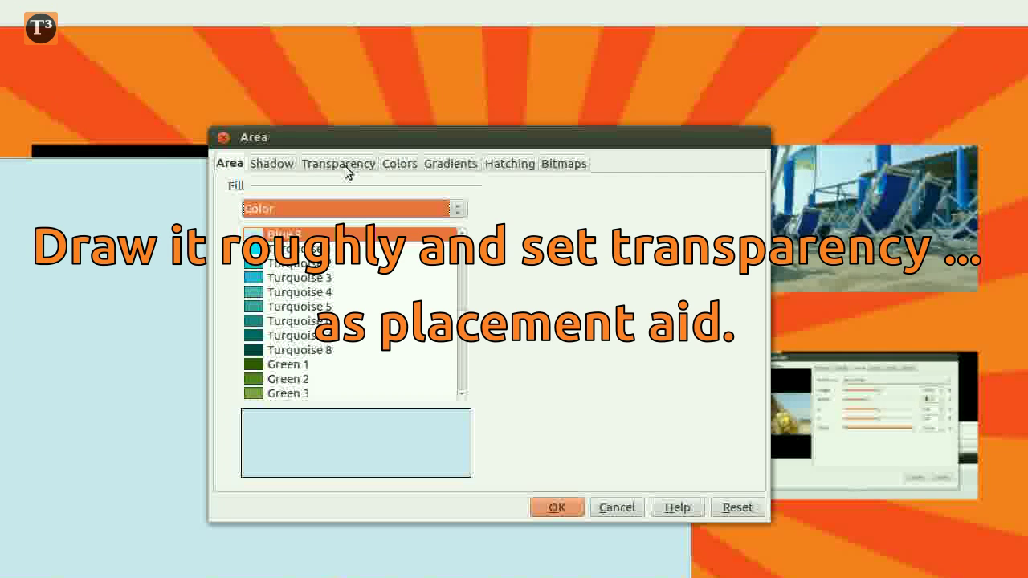
pyautogui.moveTo(463, 329); pyautogui.dragTo(463, 275)
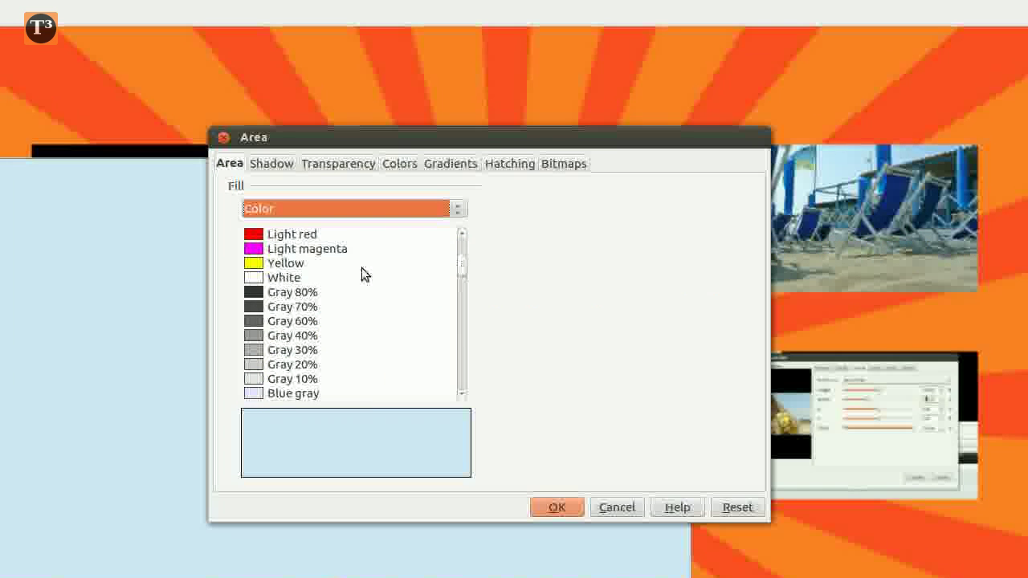
pyautogui.click(358, 277)
pyautogui.click(345, 165)
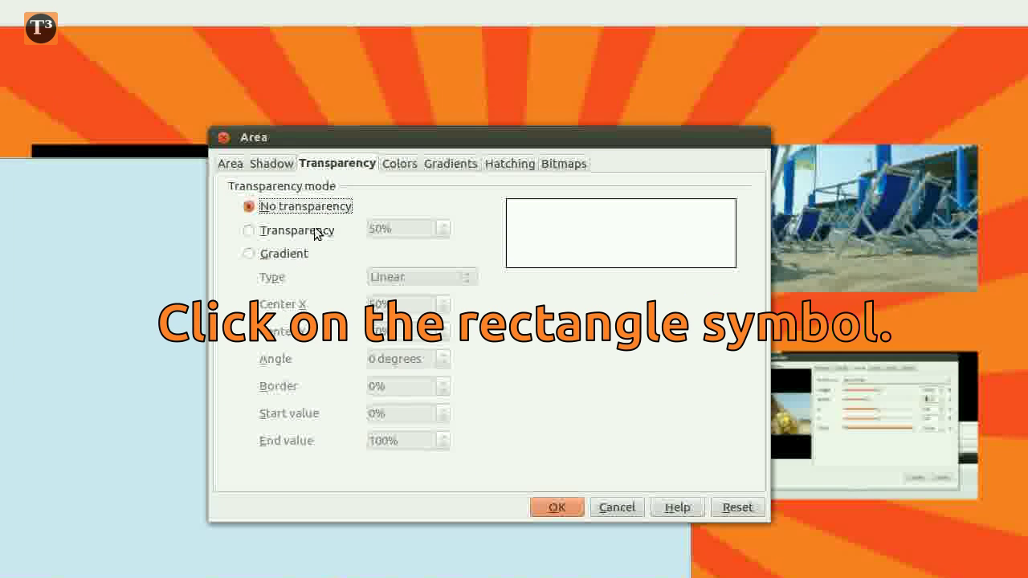
# Apply the 50% white transparency and fit the frame slightly larger around the credits panel.
pyautogui.click(561, 502)
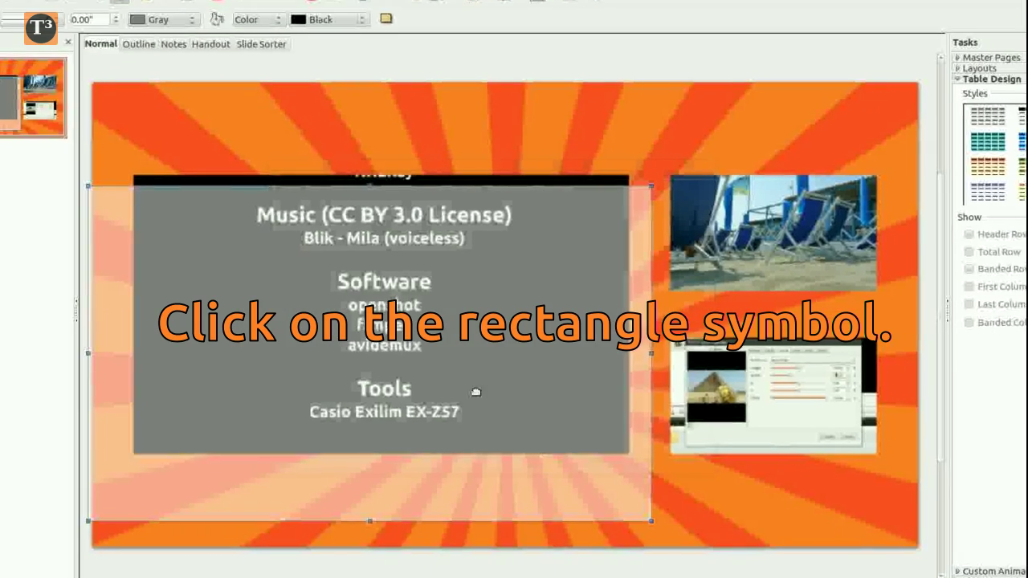
pyautogui.moveTo(312, 445); pyautogui.dragTo(347, 433)
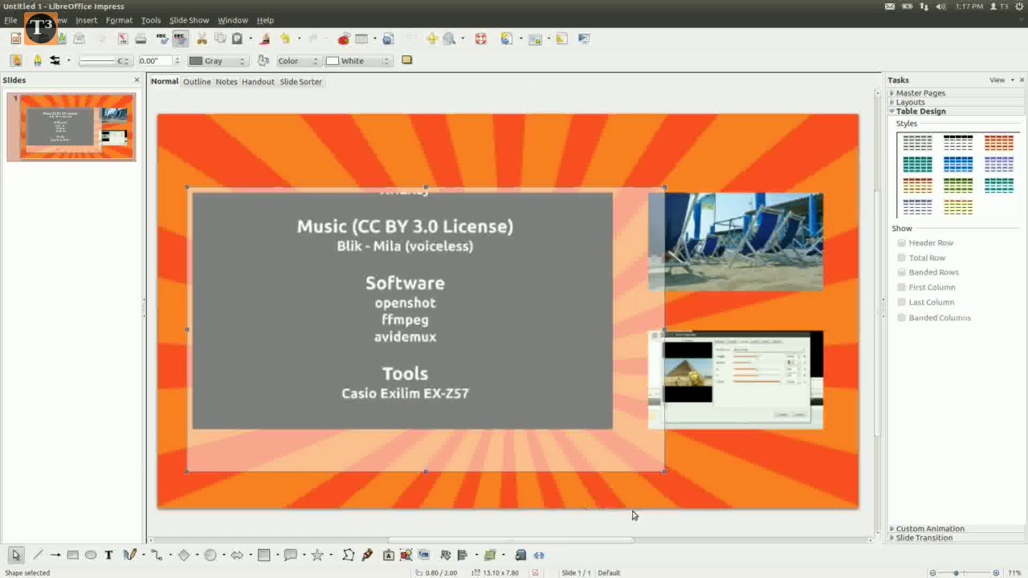
pyautogui.moveTo(660, 467); pyautogui.dragTo(628, 441)
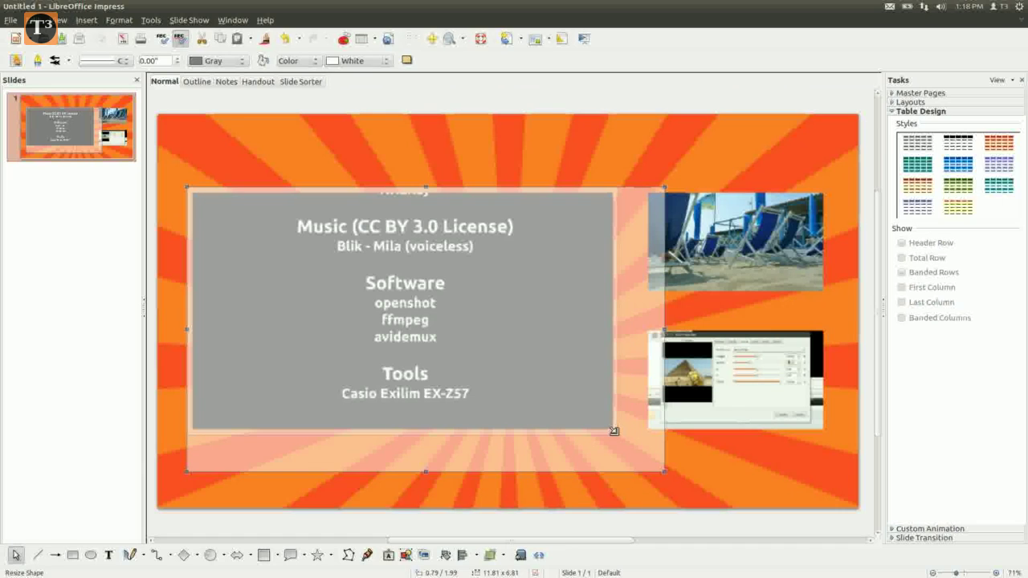
# Copy the frame onto the top and lower preview videos, shrinking each copy to fit.
pyautogui.moveTo(614, 432); pyautogui.dragTo(614, 432)
pyautogui.moveTo(535, 332); pyautogui.dragTo(663, 320)
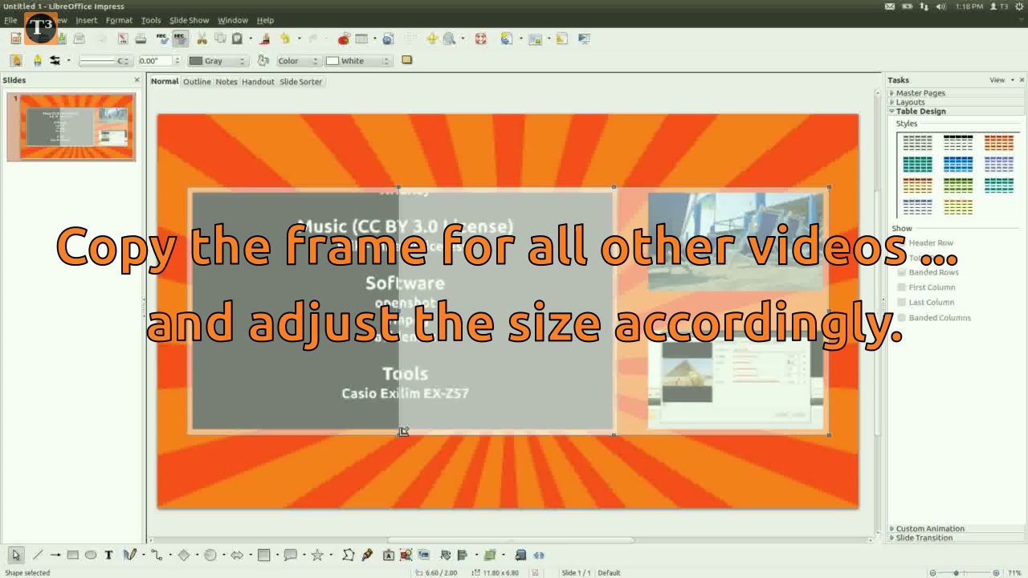
pyautogui.moveTo(404, 431); pyautogui.dragTo(643, 296)
pyautogui.moveTo(720, 241); pyautogui.dragTo(720, 379)
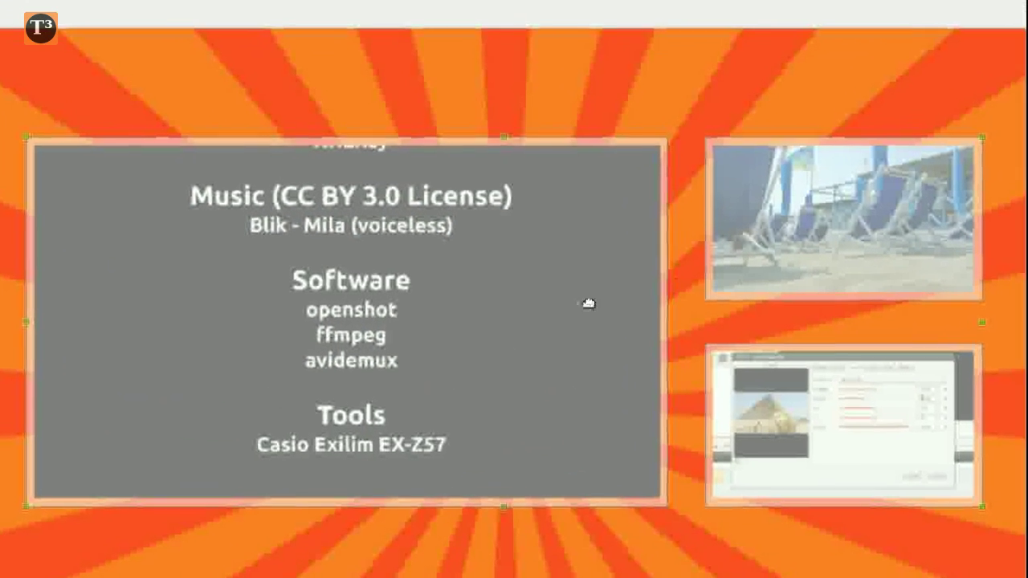
# Remove transparency from the credits frame and top preview frame, making them solid white.
pyautogui.rightClick(499, 334)
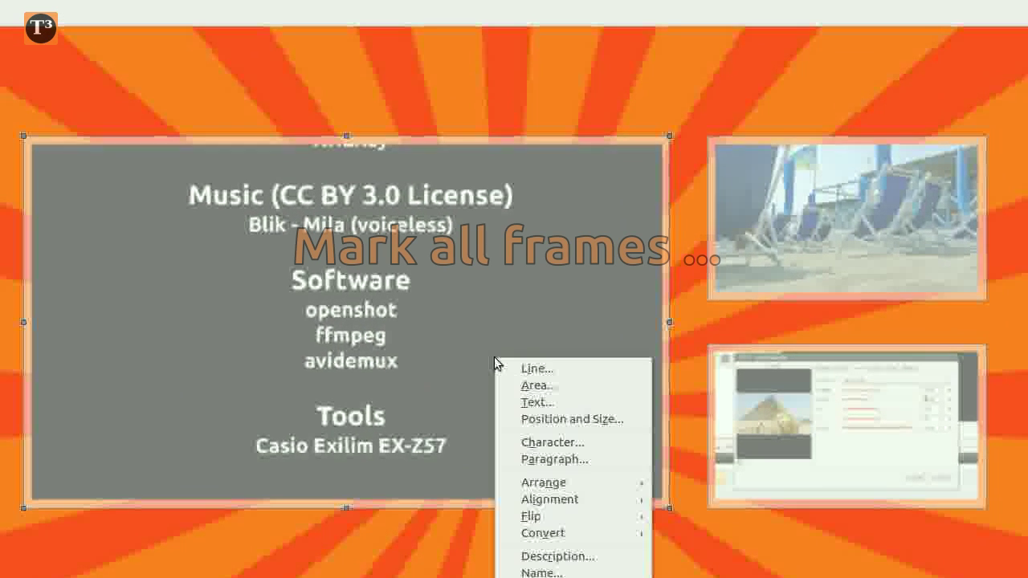
pyautogui.click(564, 385)
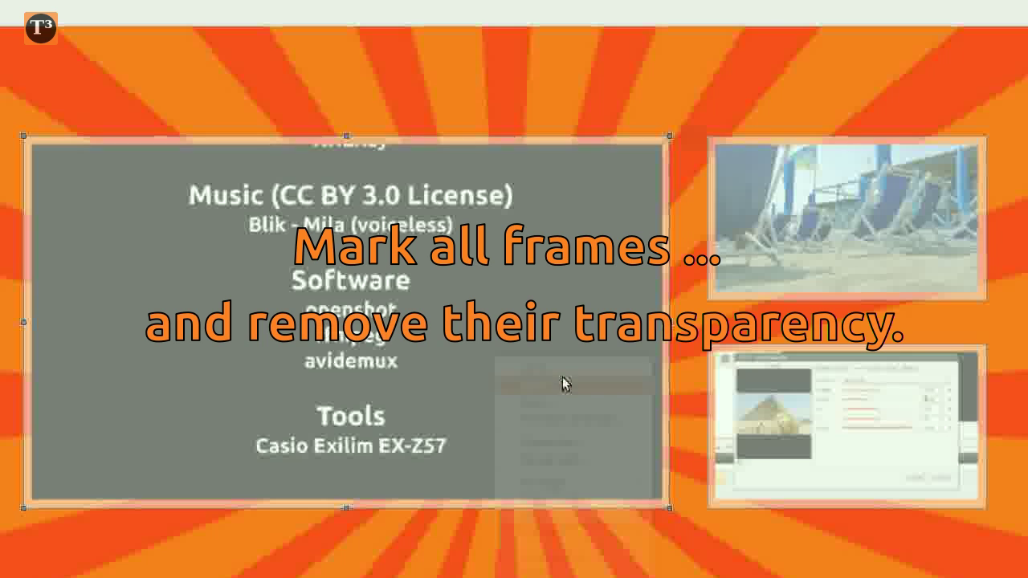
pyautogui.click(309, 165)
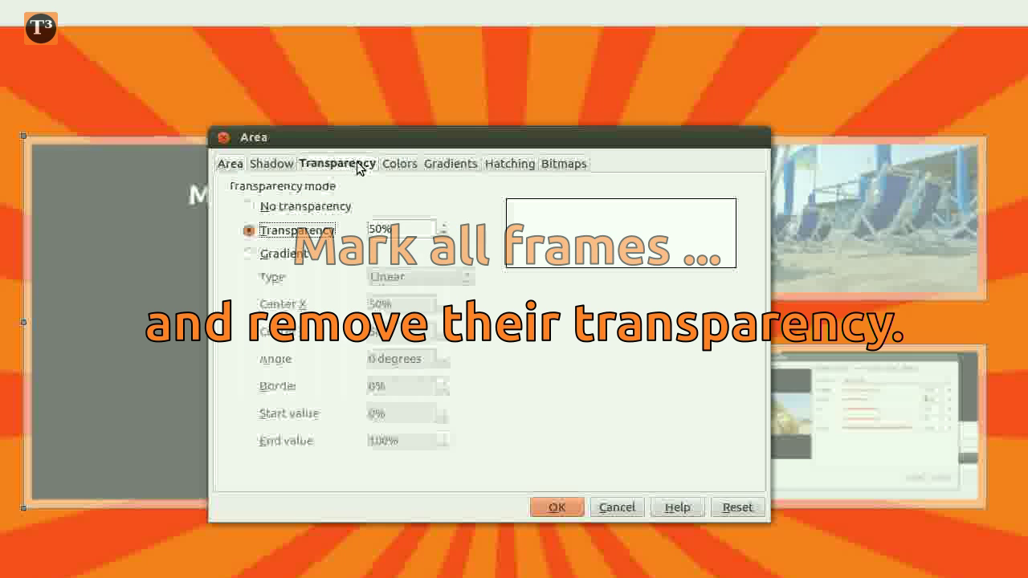
pyautogui.click(309, 207)
pyautogui.click(561, 508)
pyautogui.rightClick(773, 238)
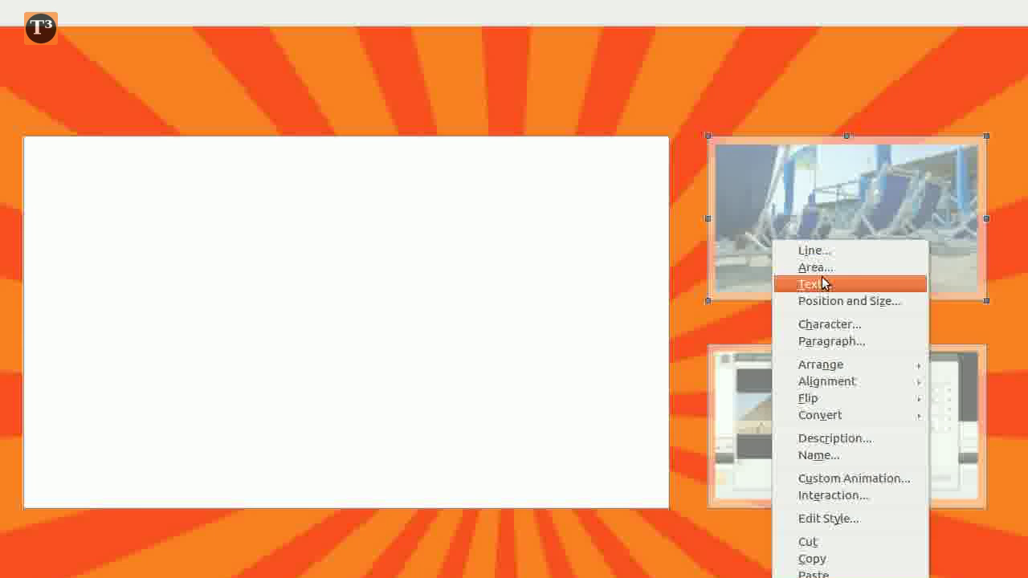
pyautogui.click(822, 282)
pyautogui.click(343, 167)
pyautogui.click(562, 507)
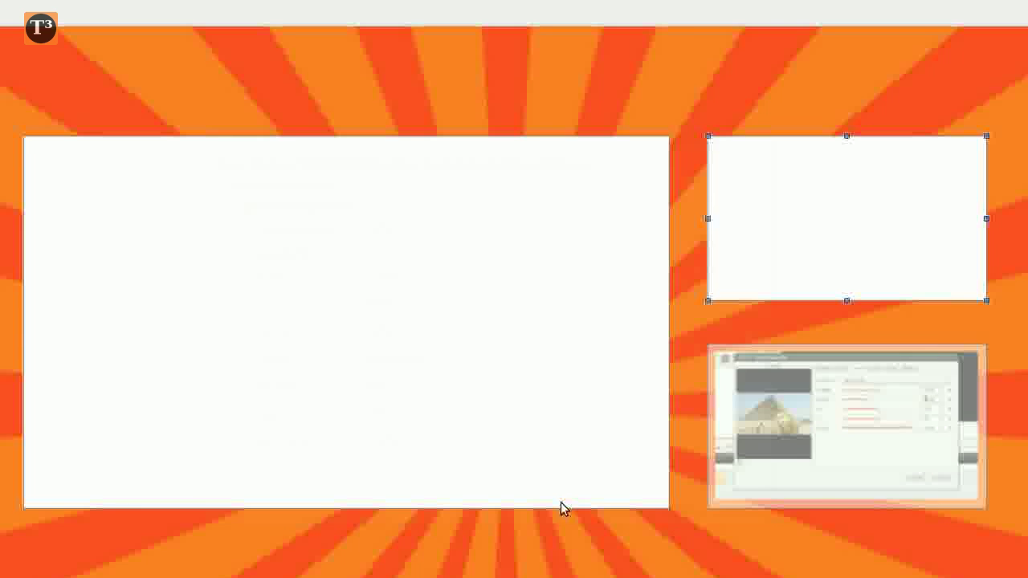
# Make the lower preview frame solid white and set the Last Video label to 32 pt.
pyautogui.rightClick(739, 444)
pyautogui.click(783, 134)
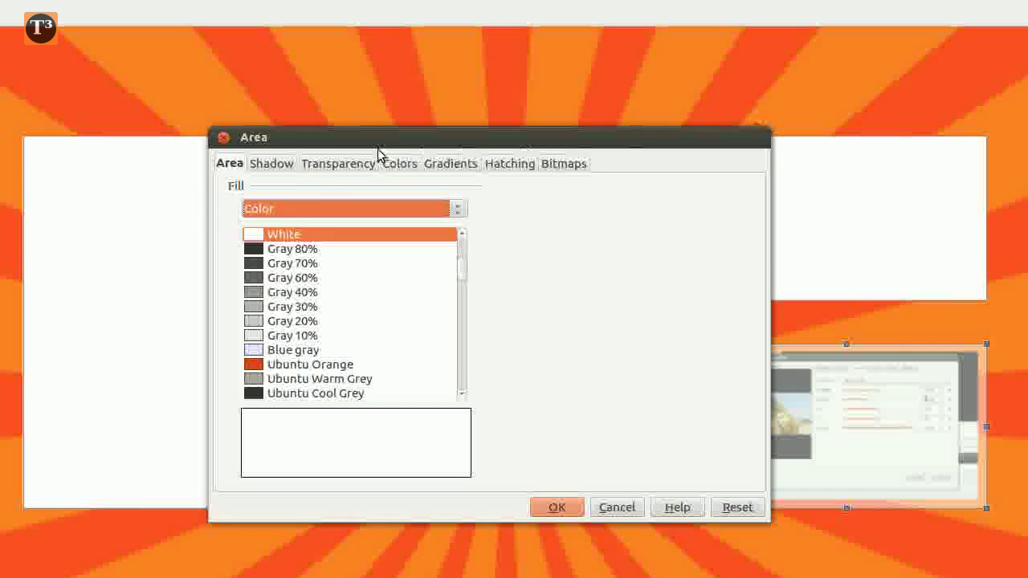
pyautogui.click(337, 163)
pyautogui.click(297, 206)
pyautogui.click(557, 503)
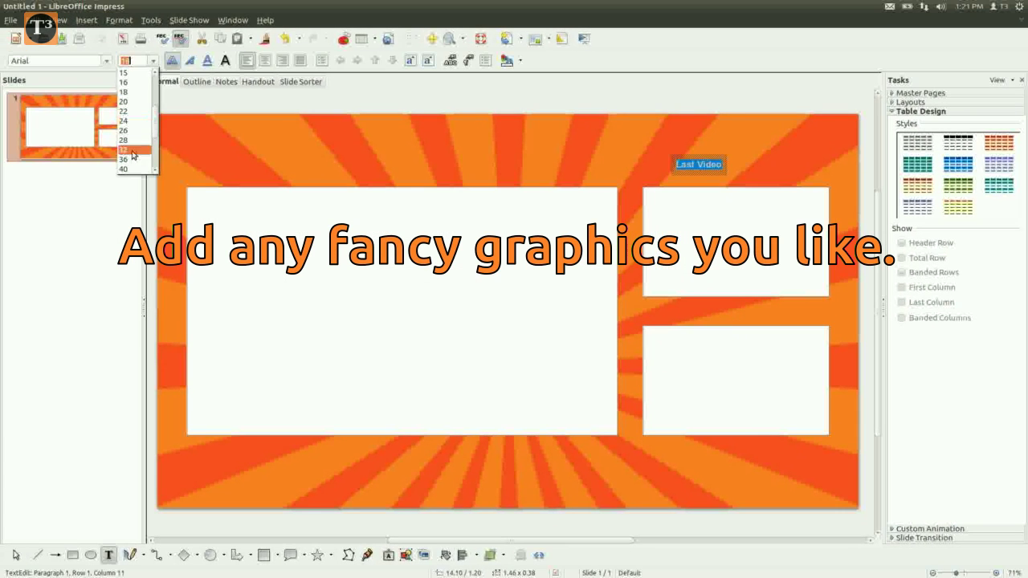
pyautogui.click(134, 150)
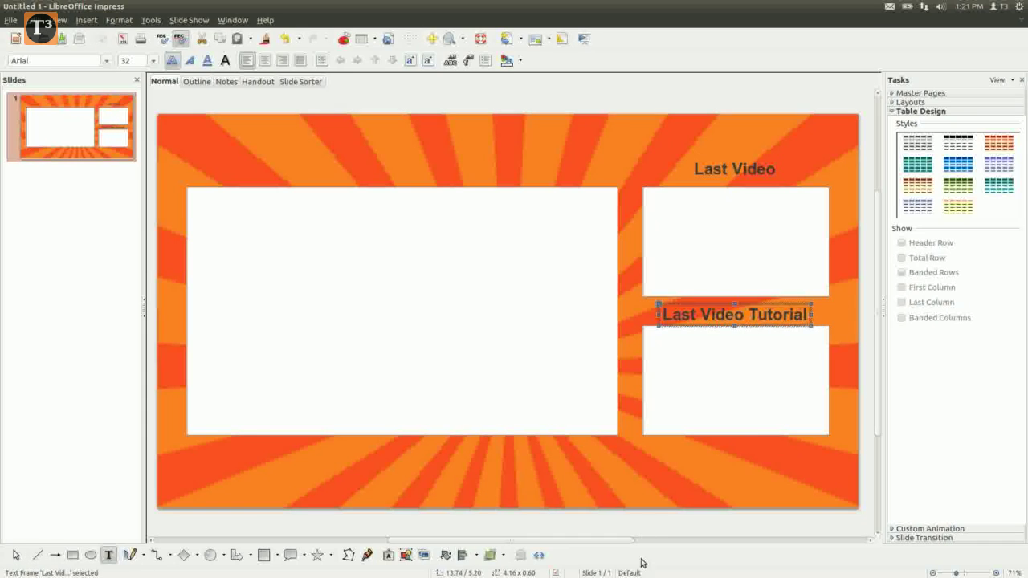
pyautogui.press('Escape')
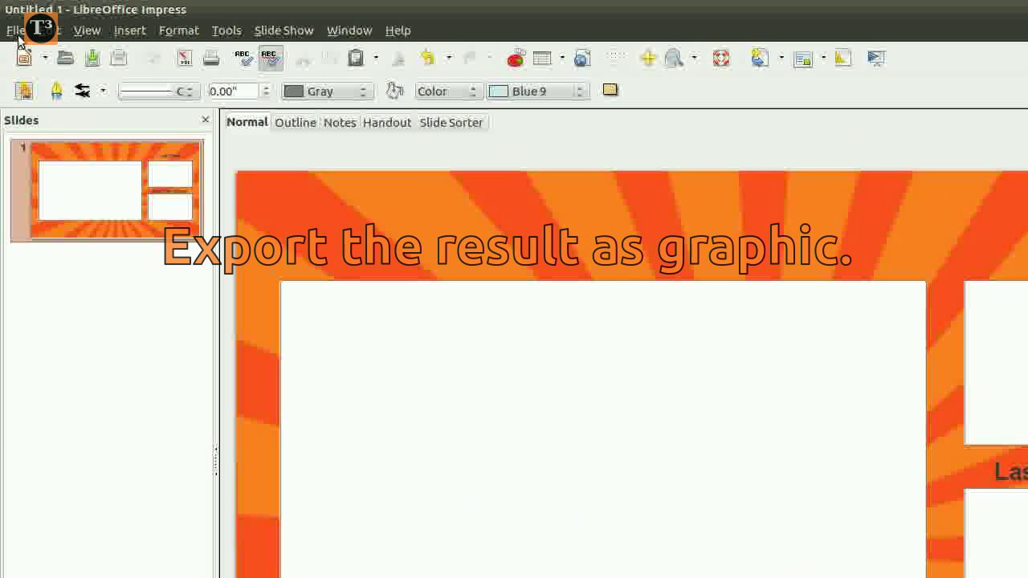
# Export the slide into the Videocut_Endslate folder under the name Background_pimped.
pyautogui.click(18, 32)
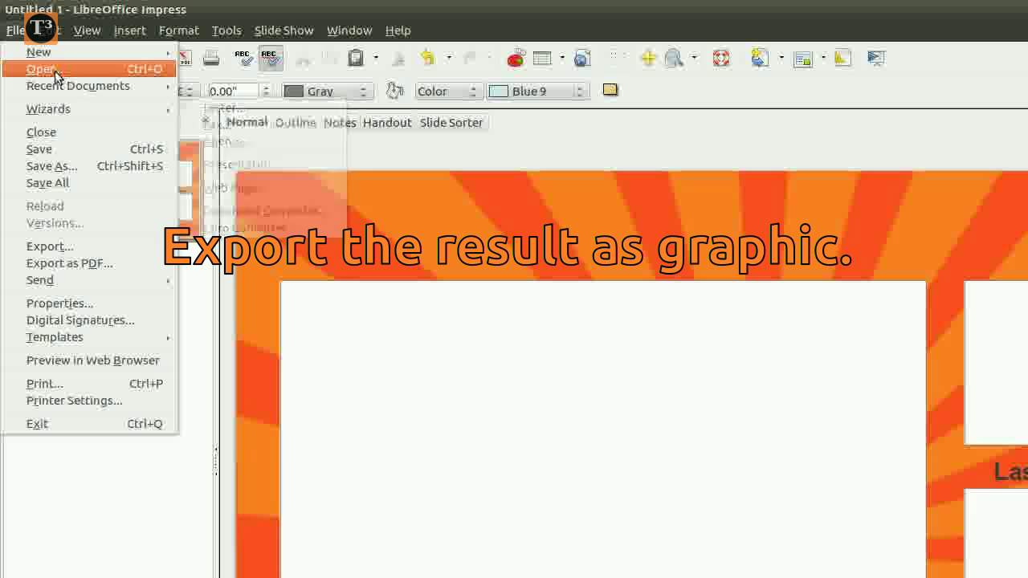
pyautogui.click(72, 249)
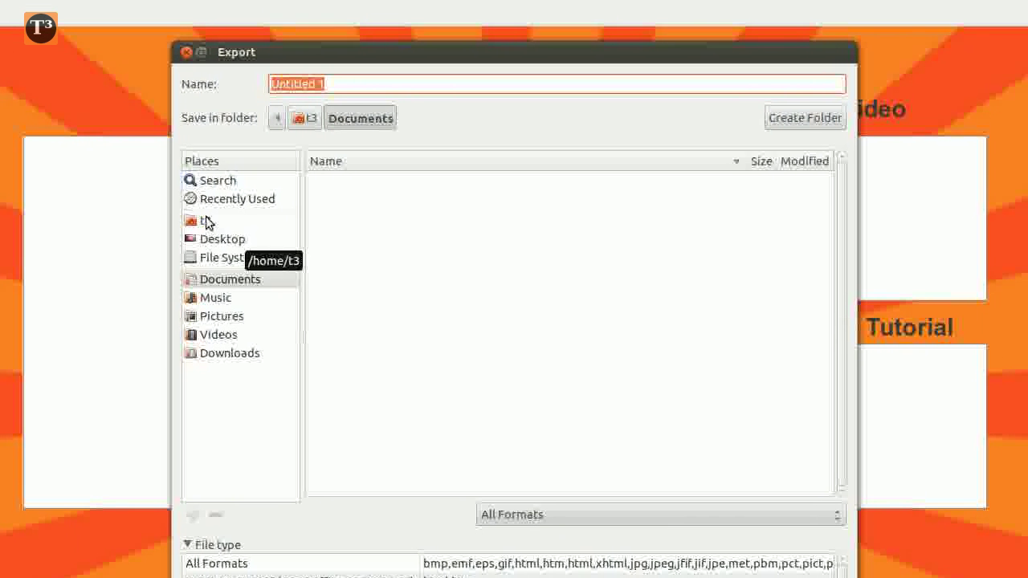
pyautogui.click(206, 222)
pyautogui.doubleClick(355, 312)
pyautogui.scroll(-5, 433, 388)
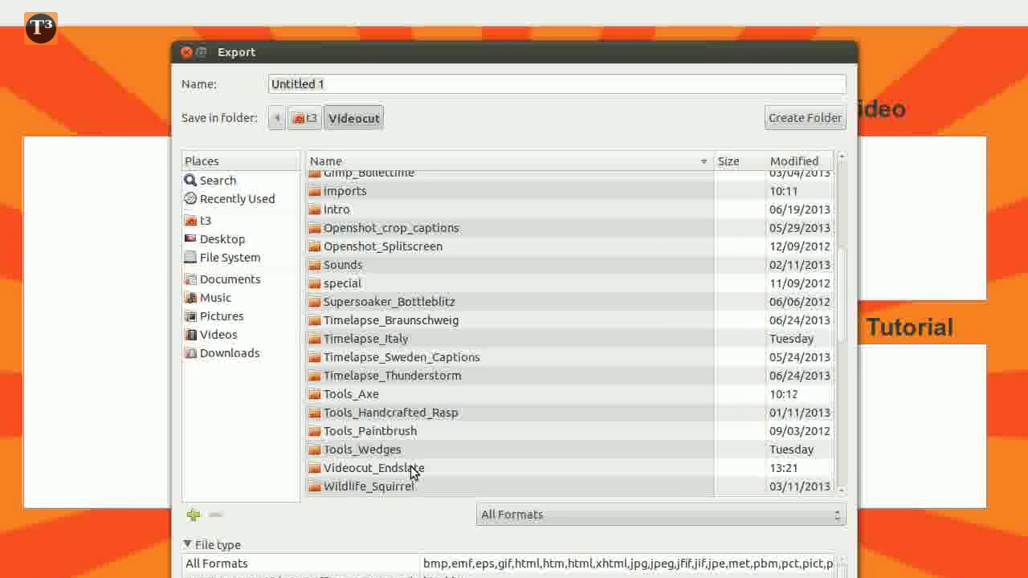
pyautogui.doubleClick(411, 468)
pyautogui.click(345, 180)
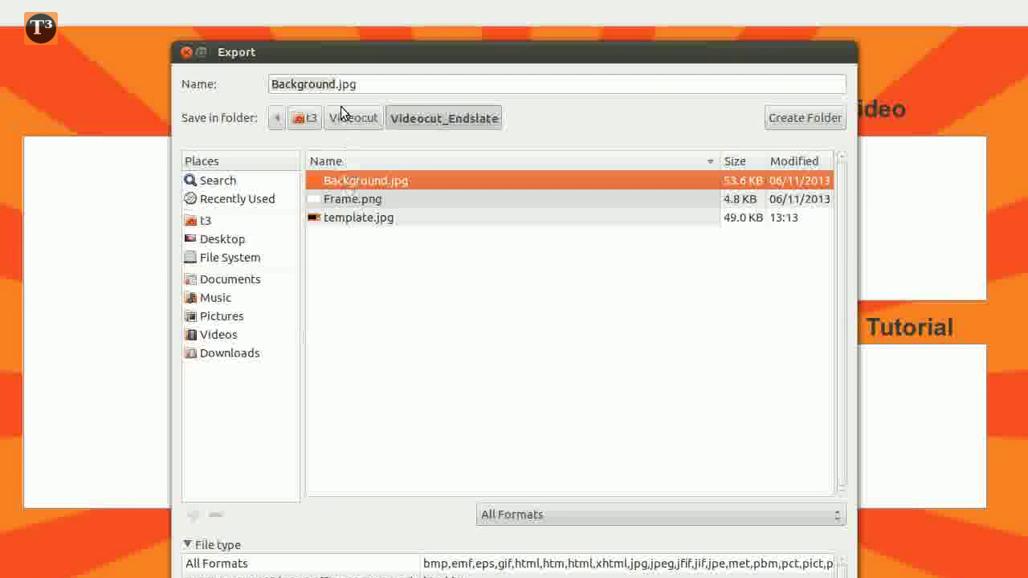
pyautogui.click(282, 83)
pyautogui.write('_pimped')
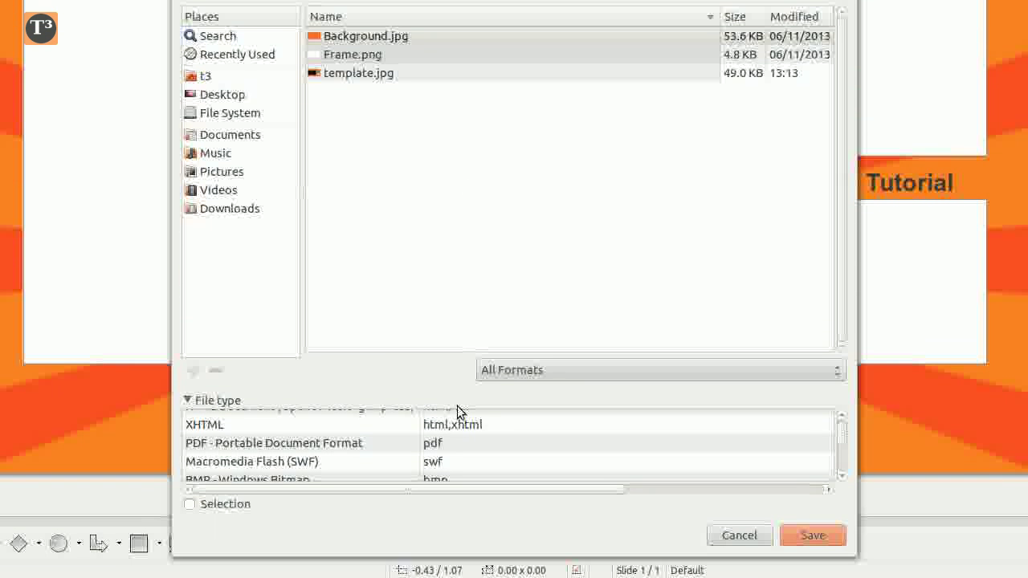
# Save it as a PNG with width 1,920, giving a 1,920 × 1,080 image.
pyautogui.scroll(-1, 494, 437)
pyautogui.scroll(-2, 494, 437)
pyautogui.scroll(-1, 494, 440)
pyautogui.scroll(-1, 494, 440)
pyautogui.scroll(-2, 494, 440)
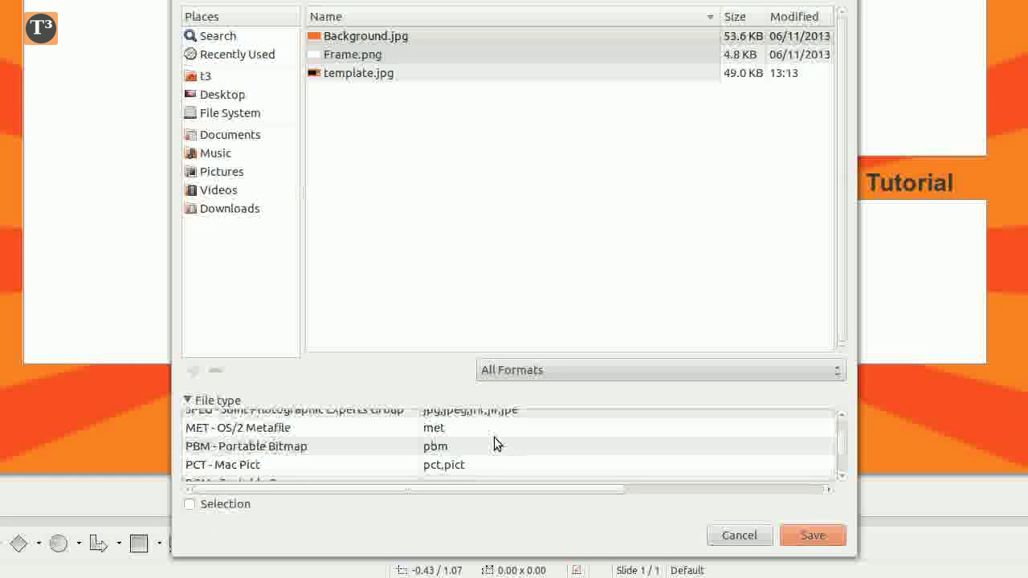
pyautogui.scroll(-1, 494, 440)
pyautogui.click(546, 473)
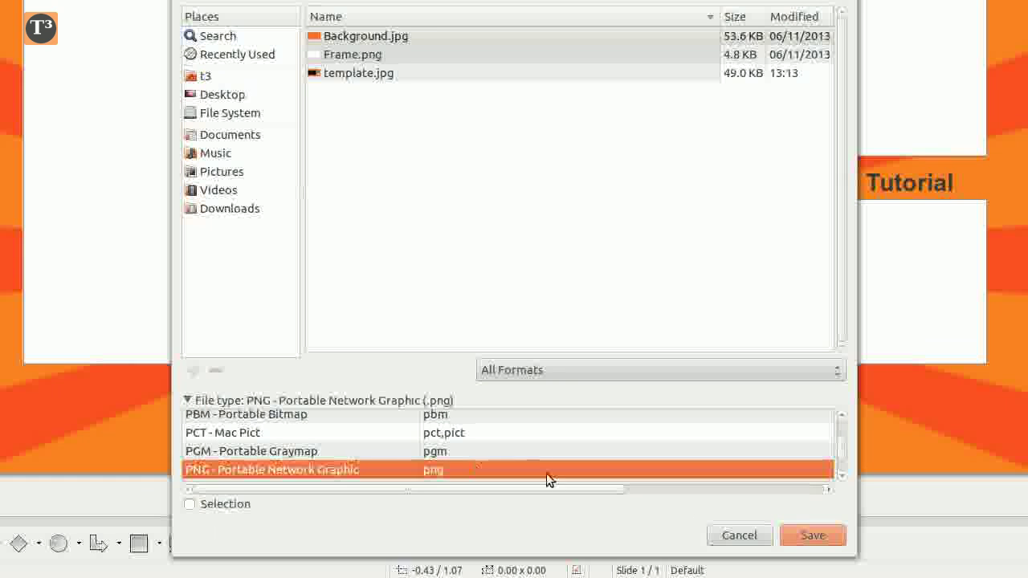
pyautogui.click(827, 538)
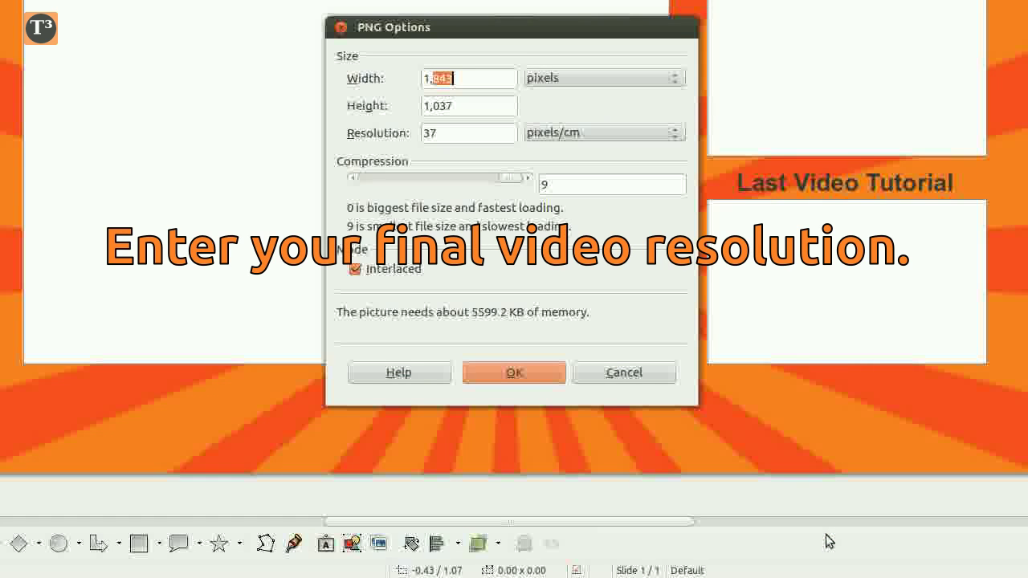
pyautogui.write('1,920')
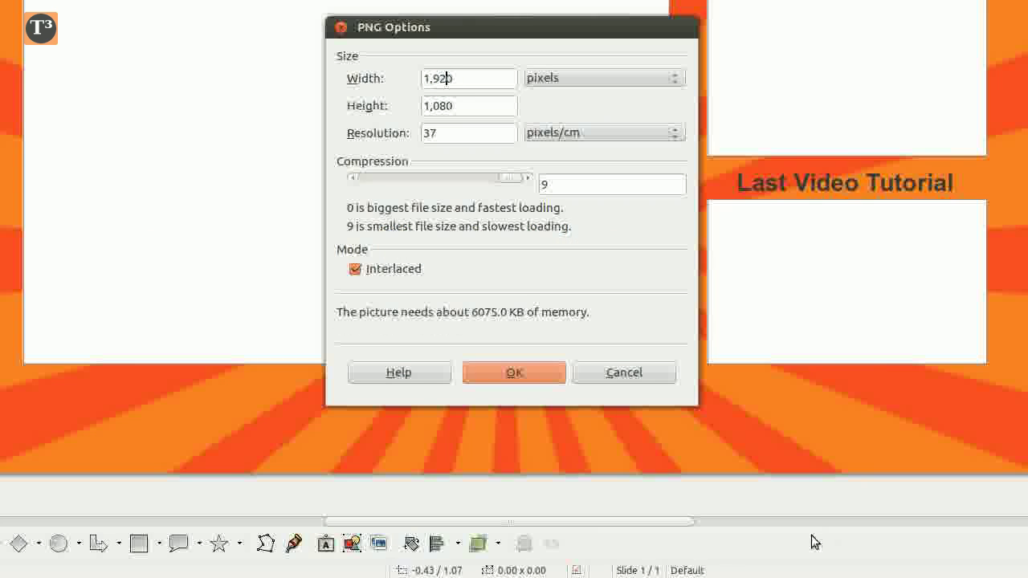
pyautogui.click(508, 370)
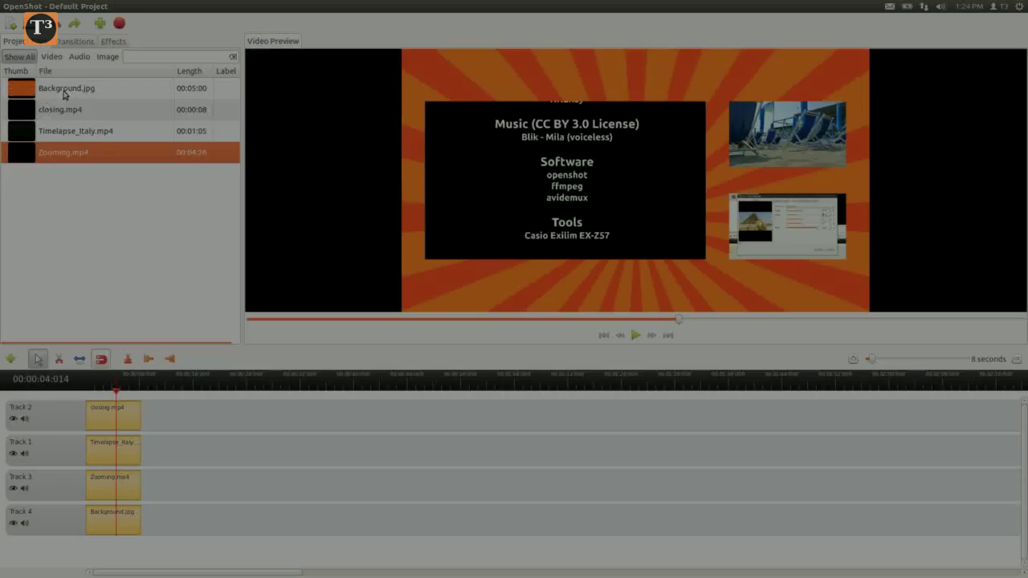
# Remove Background.jpg from the project and import Background_pimped.png from Videocut_Endslate.
pyautogui.rightClick(65, 92)
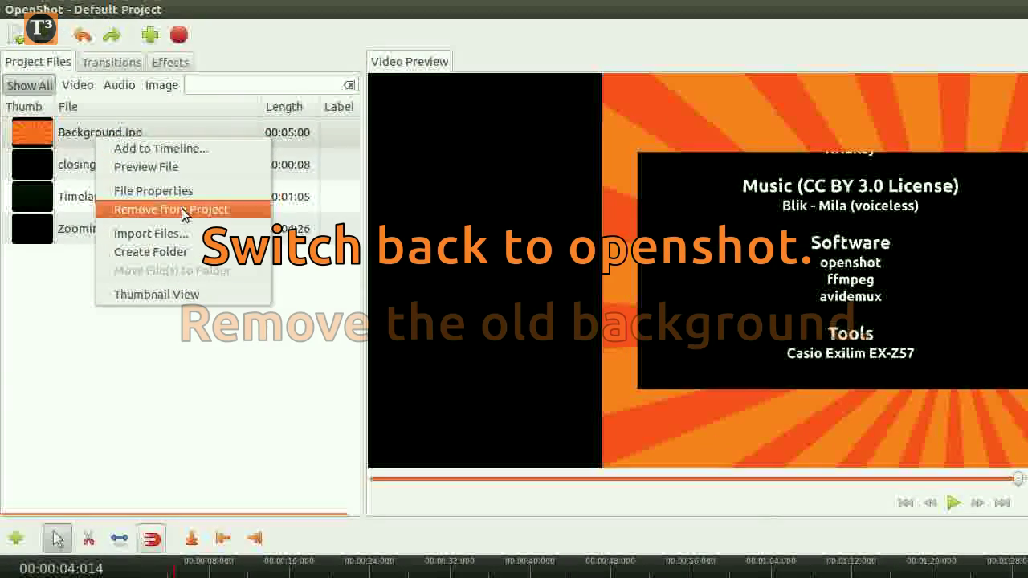
pyautogui.click(182, 208)
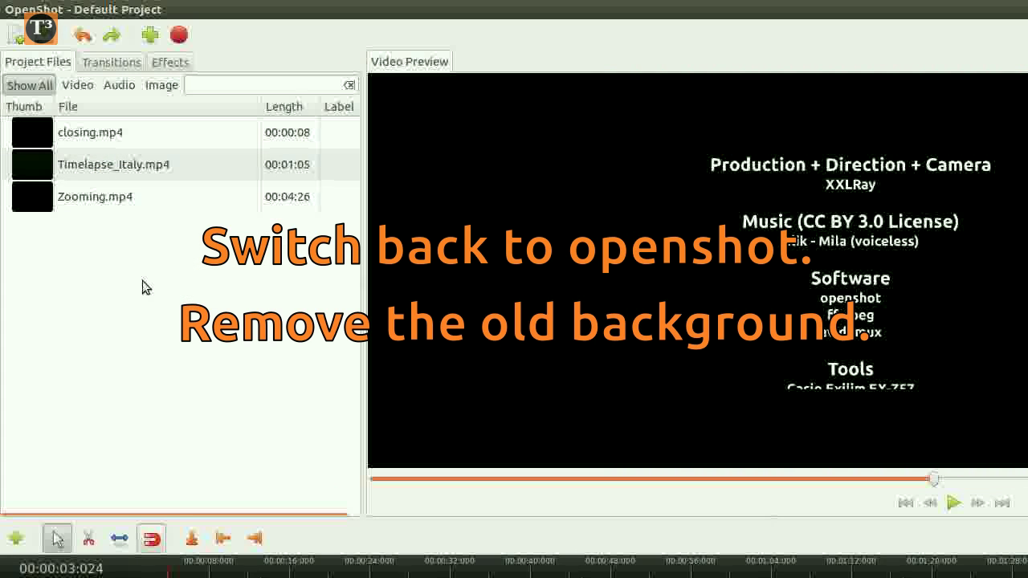
pyautogui.rightClick(142, 280)
pyautogui.click(193, 298)
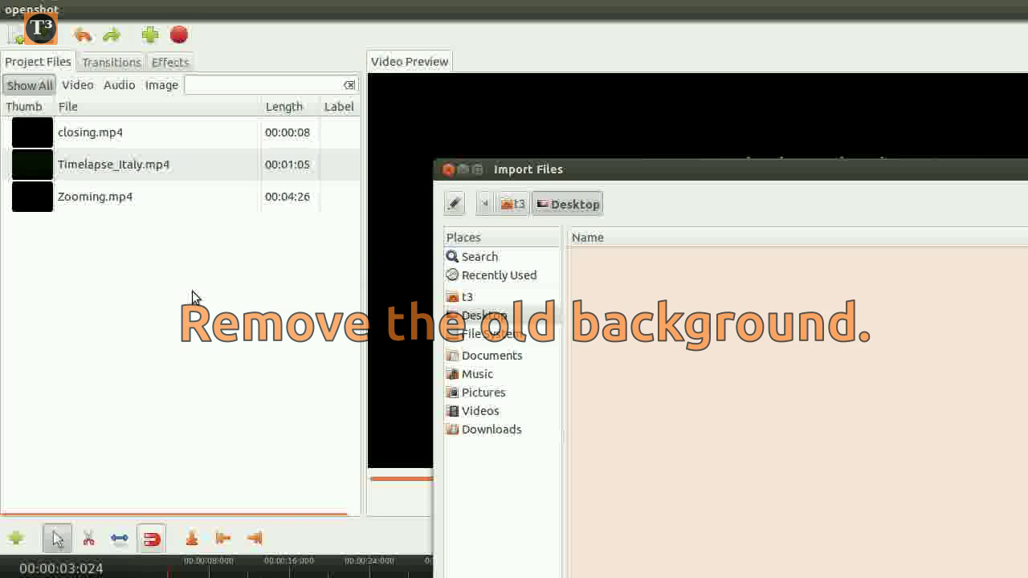
pyautogui.click(470, 297)
pyautogui.doubleClick(628, 393)
pyautogui.scroll(-5, 624, 434)
pyautogui.scroll(-3, 691, 475)
pyautogui.doubleClick(682, 454)
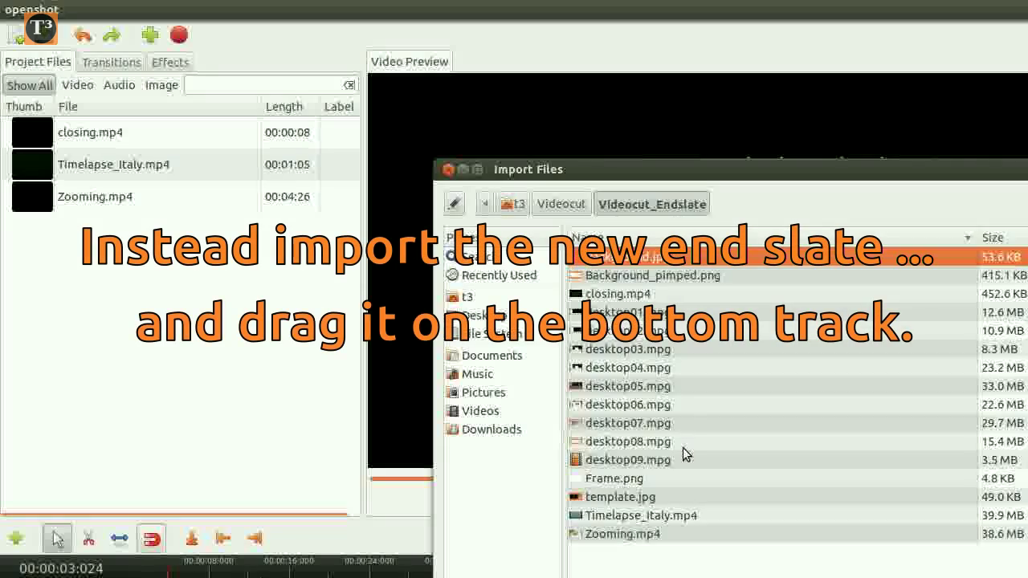
pyautogui.click(664, 266)
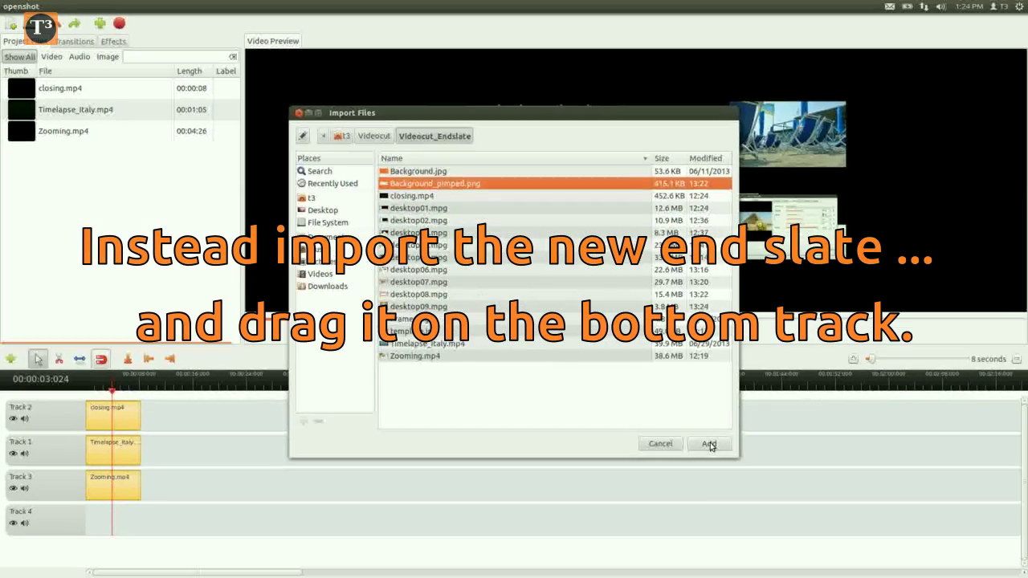
pyautogui.click(710, 446)
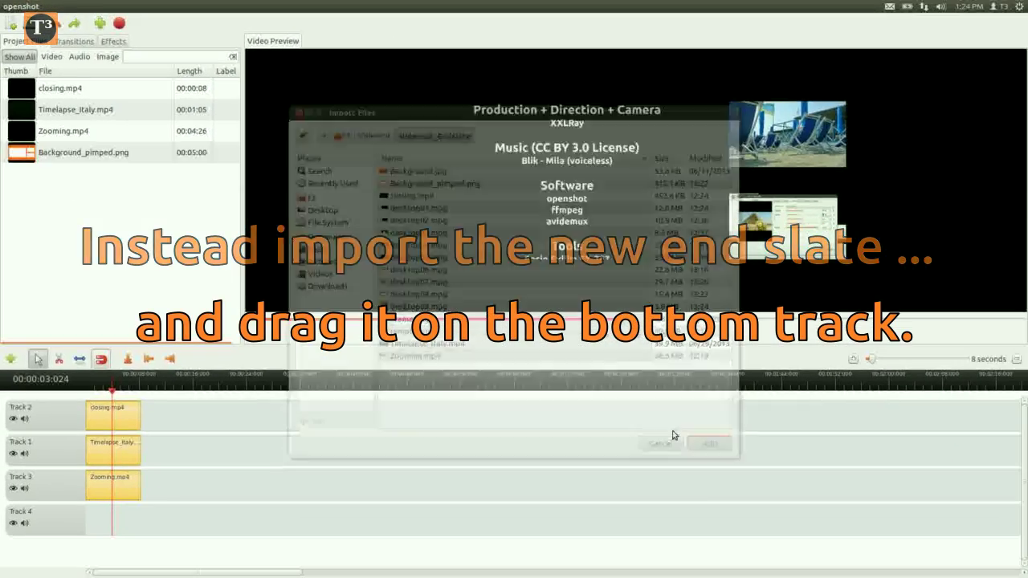
# Place Background_pimped.png at the start of Track 4 and play the preview.
pyautogui.moveTo(80, 152); pyautogui.dragTo(148, 526)
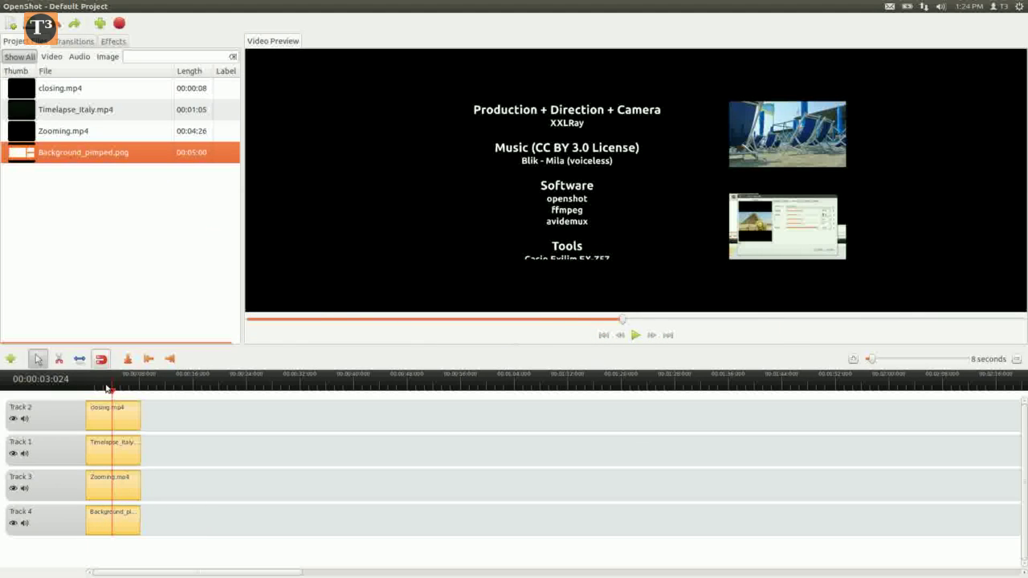
pyautogui.click(106, 389)
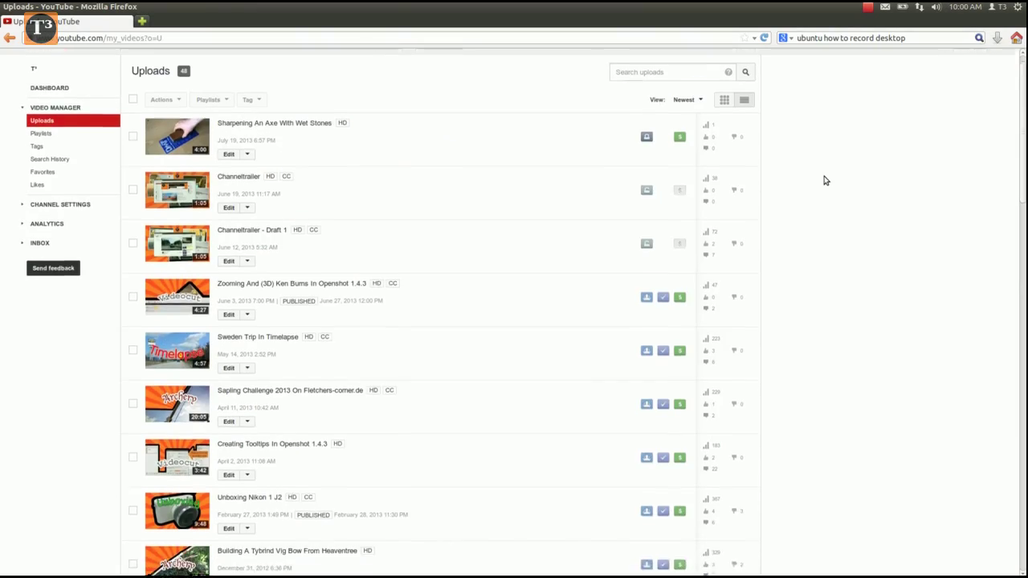
pyautogui.scroll(-8, 824, 179)
pyautogui.scroll(-2, 824, 179)
pyautogui.scroll(-3, 824, 179)
pyautogui.scroll(-3, 824, 179)
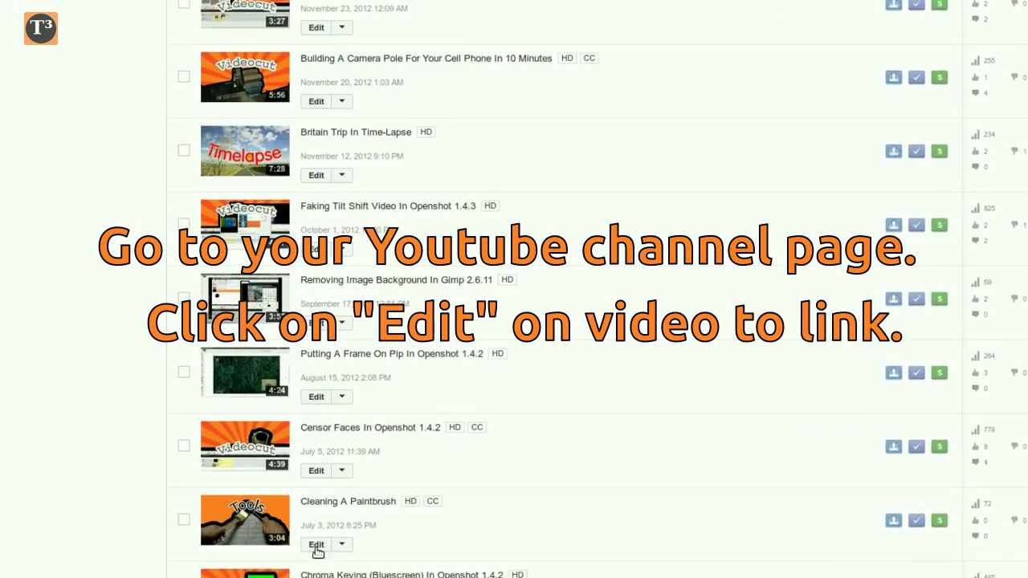
# Copy the Cleaning A Paintbrush video URL from its edit page, then return to the uploads list.
pyautogui.click(261, 500)
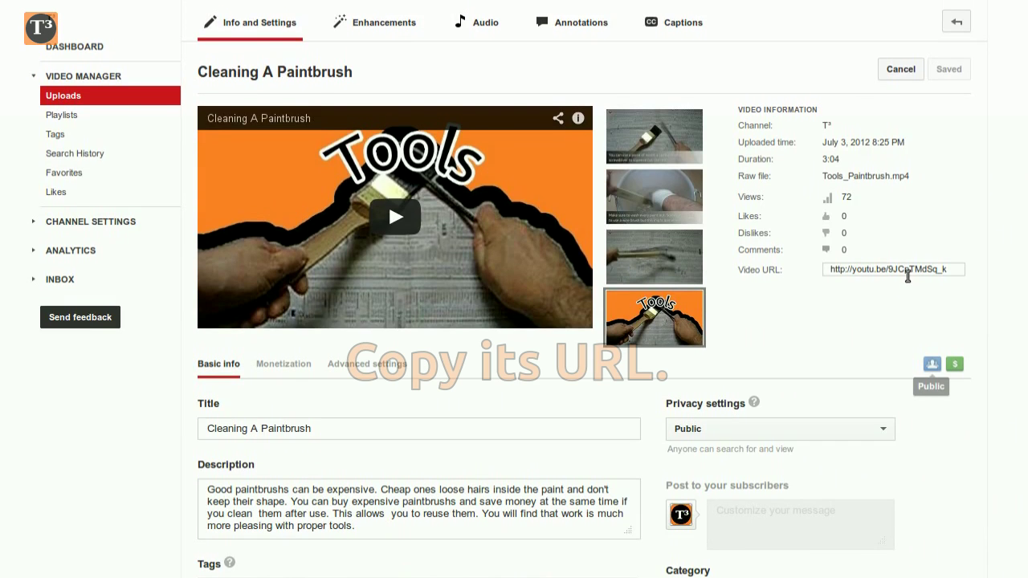
pyautogui.rightClick(901, 270)
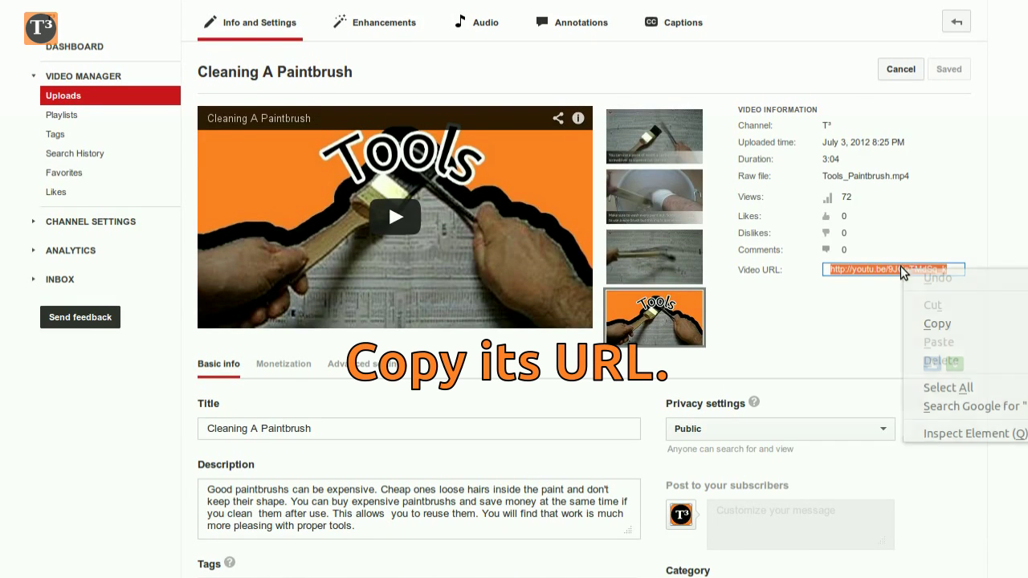
pyautogui.click(953, 326)
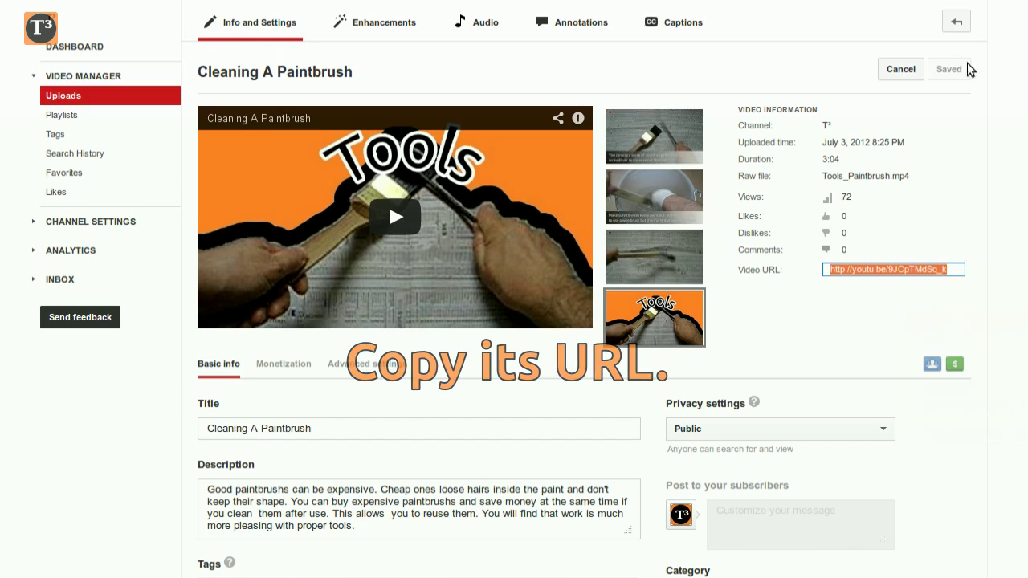
pyautogui.click(962, 30)
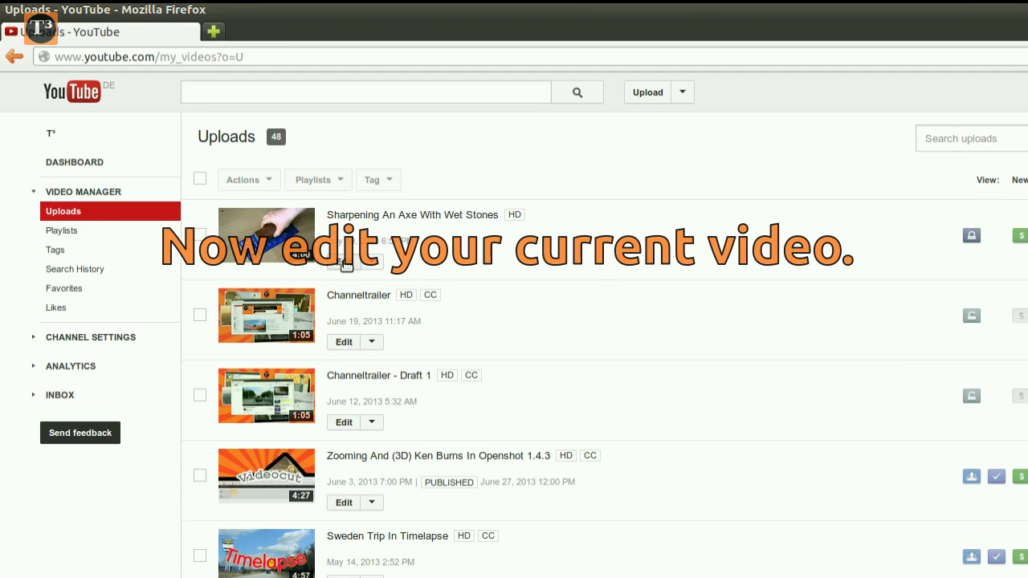
# Edit Sharpening An Axe With Wet Stones and add a Spotlight annotation on its Annotations tab.
pyautogui.click(344, 298)
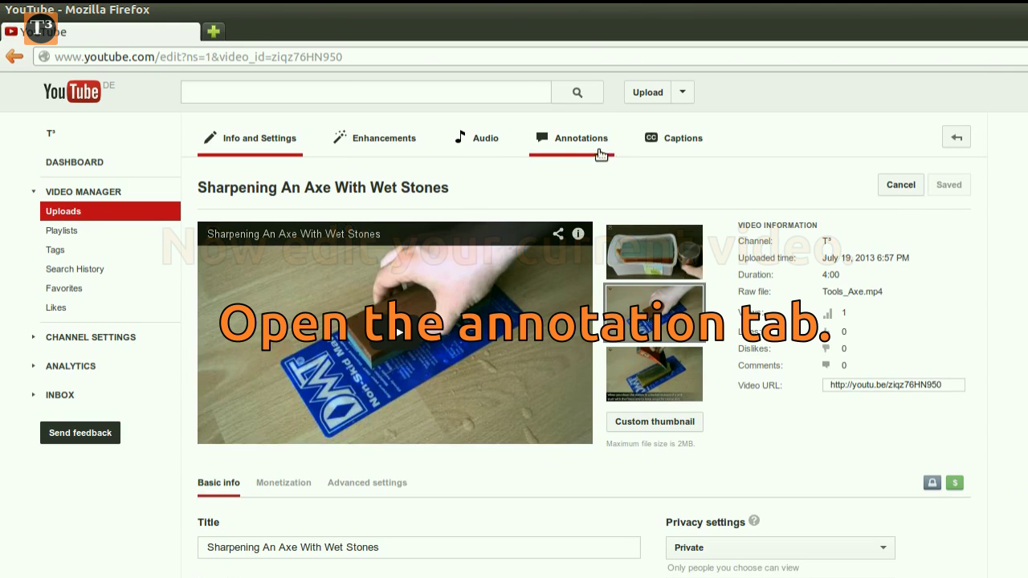
pyautogui.click(590, 147)
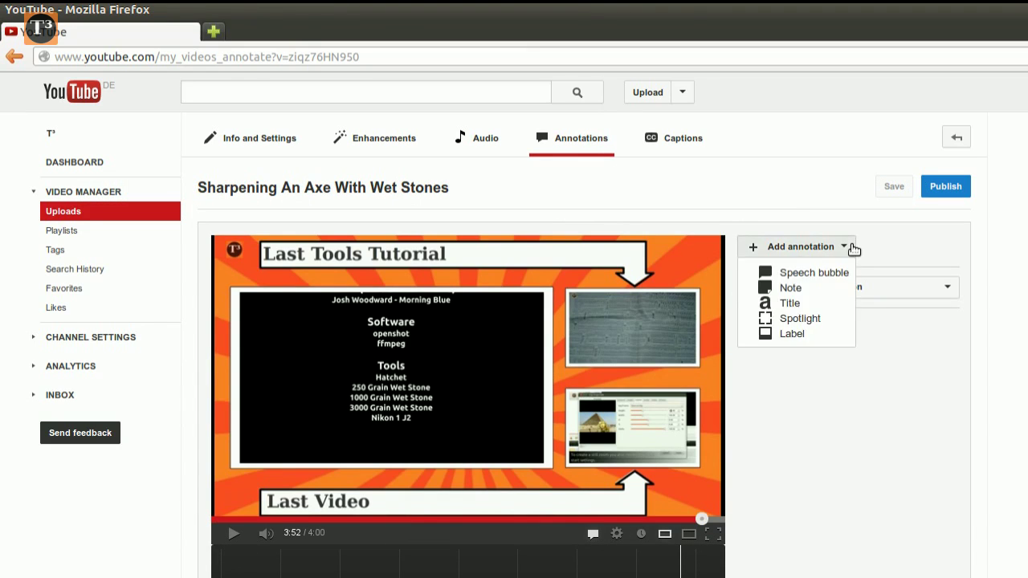
pyautogui.click(799, 321)
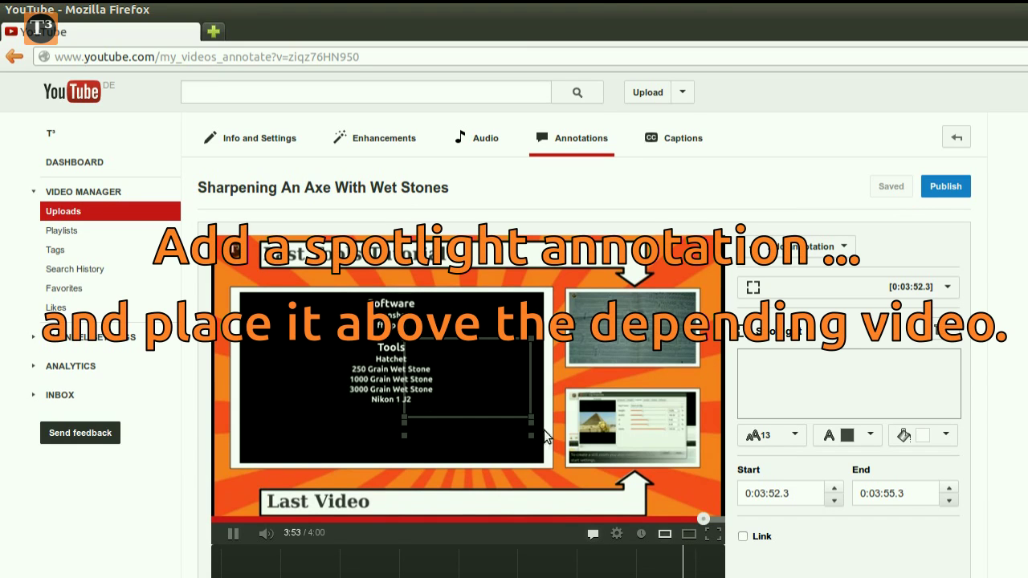
# Move the spotlight over the top-right preview and link it to the pasted Cleaning A Paintbrush URL.
pyautogui.moveTo(631, 338); pyautogui.dragTo(644, 331)
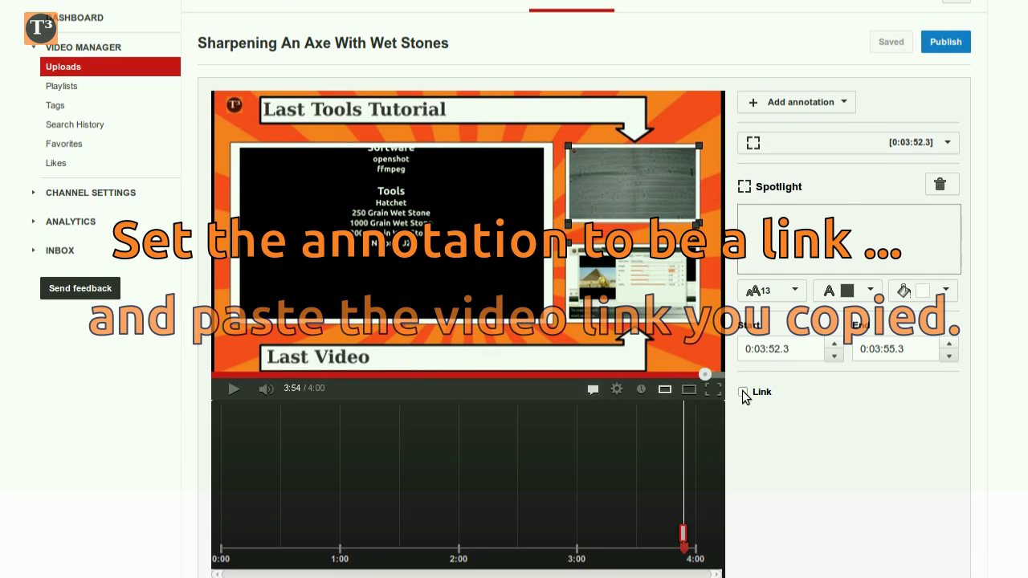
pyautogui.click(744, 394)
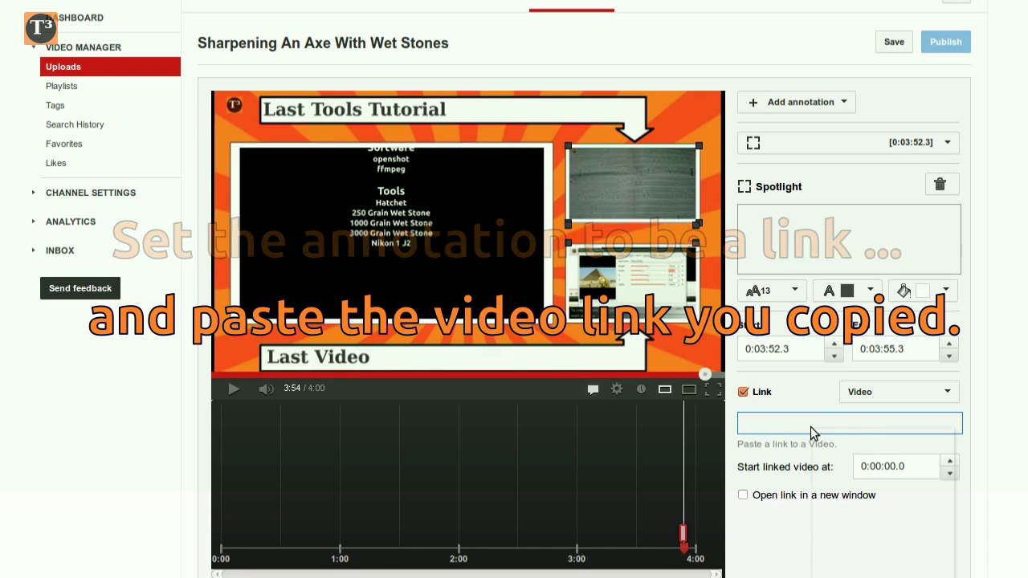
pyautogui.rightClick(811, 427)
pyautogui.click(868, 498)
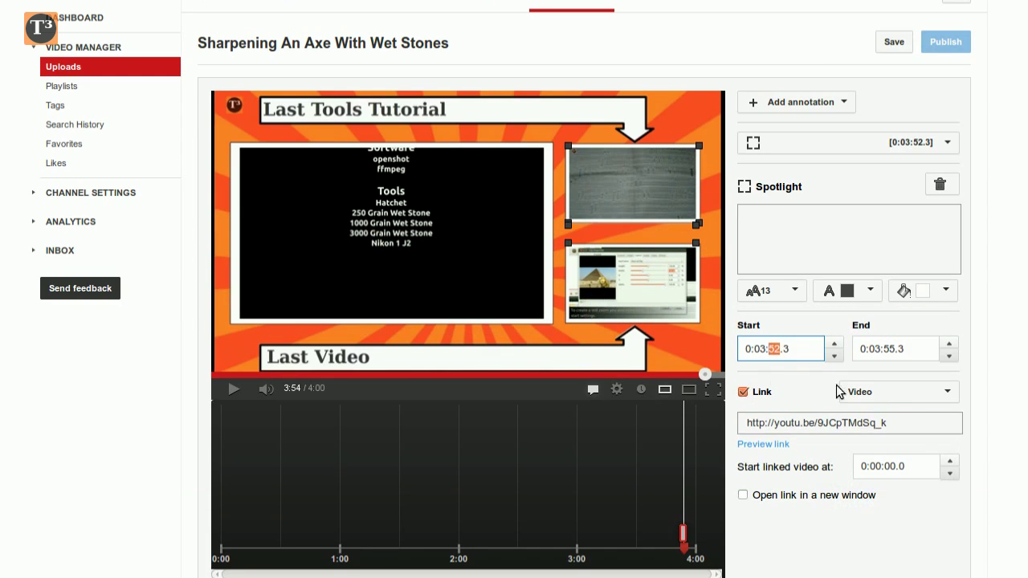
pyautogui.click(780, 349)
# Time the spotlight 0:03:43.0–0:03:59.9 and save and publish the annotations.
pyautogui.write('4303:')
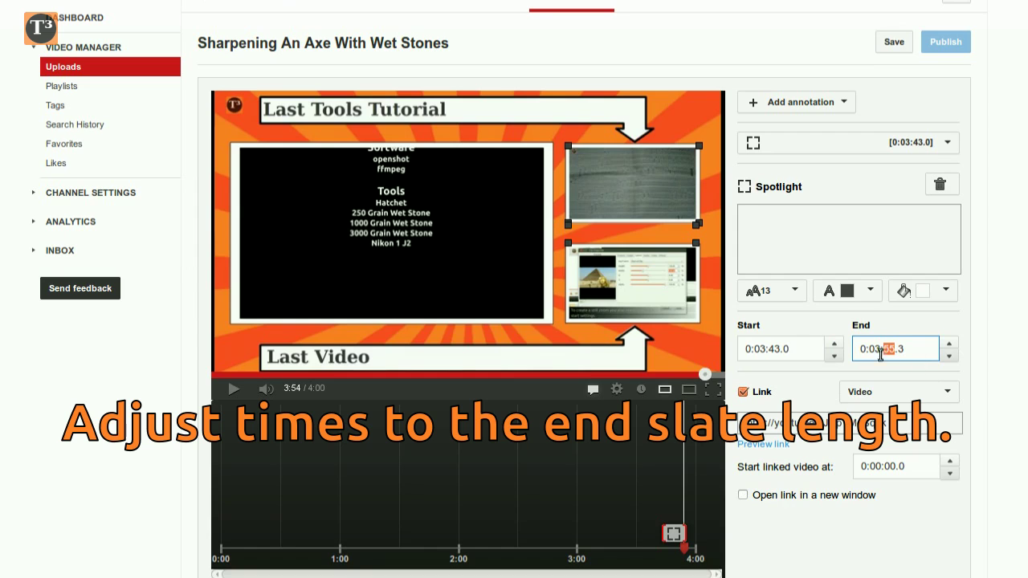
pyautogui.write('59.9')
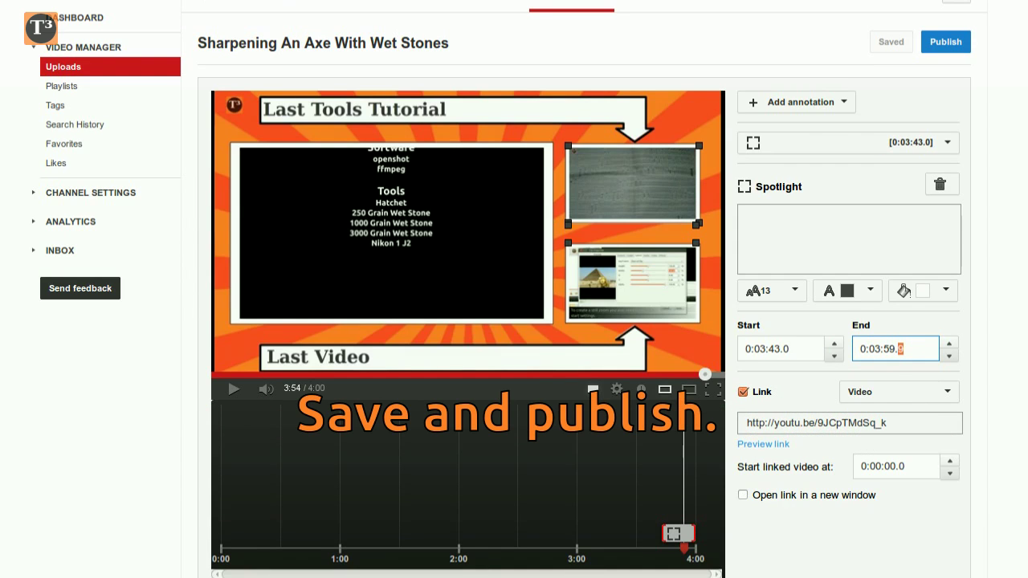
pyautogui.click(957, 43)
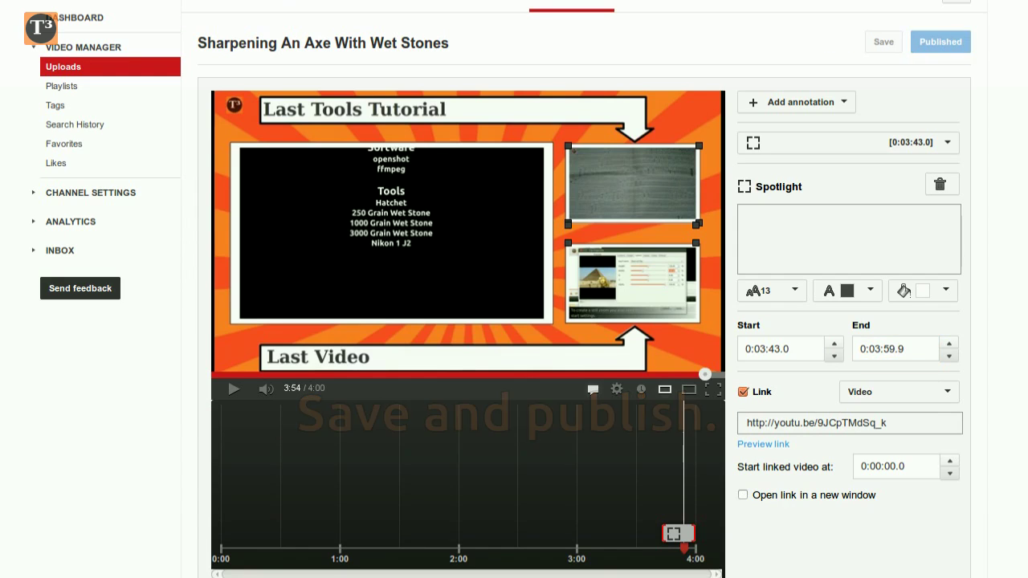